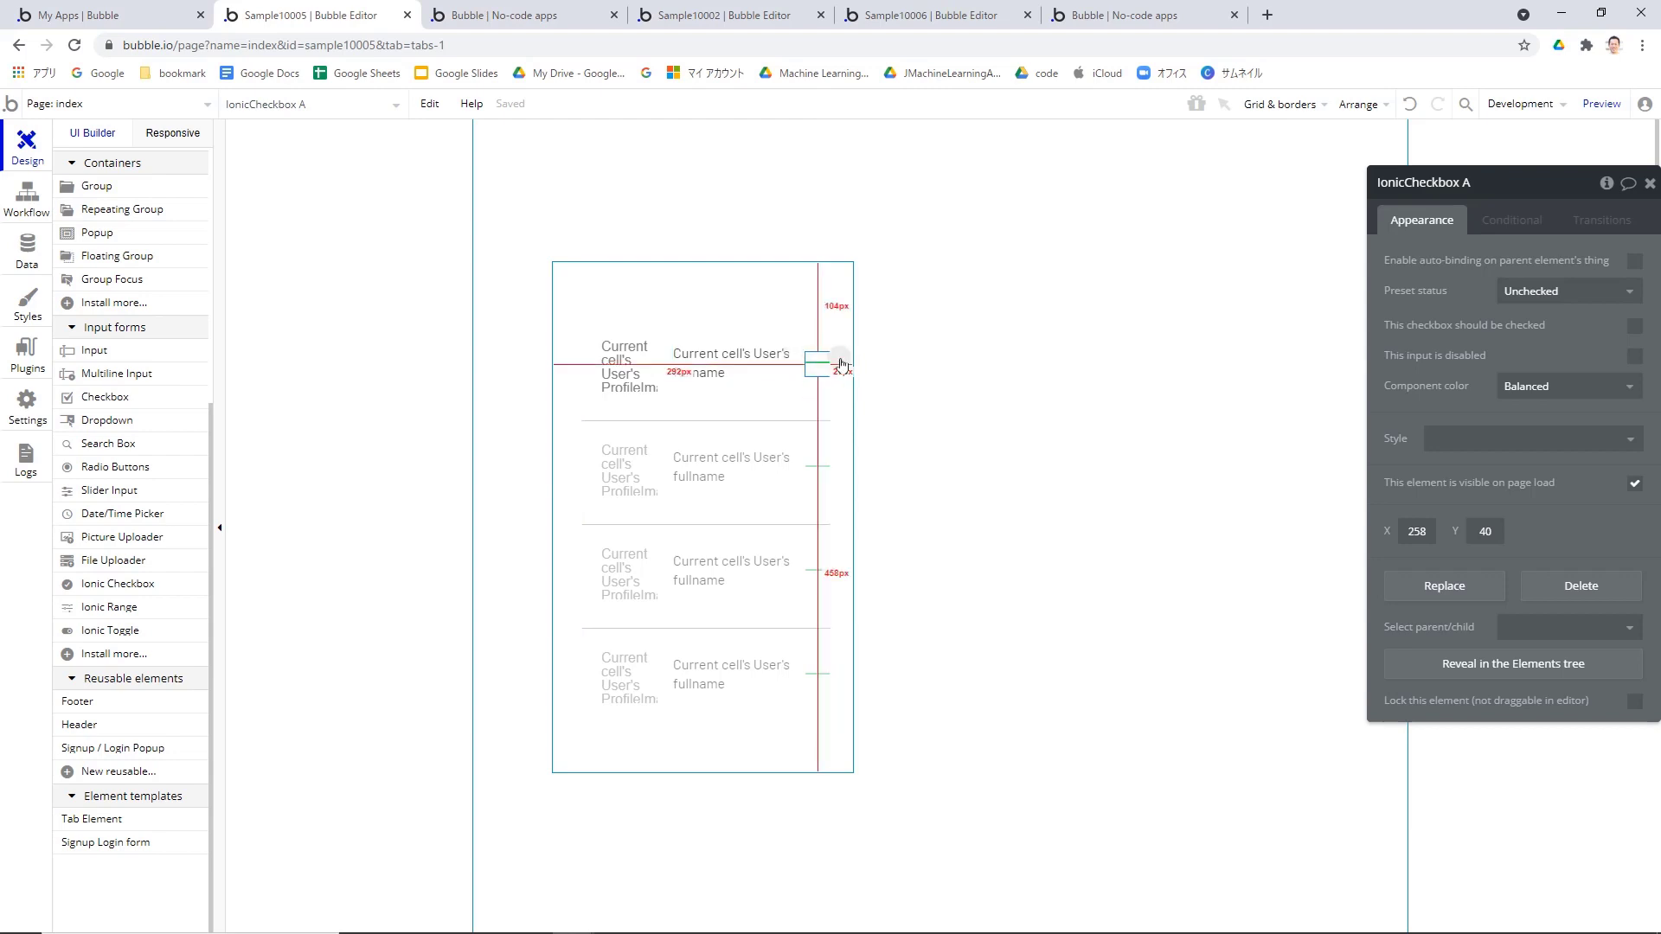
{"action": "left_click", "coordinate": [26, 250]}
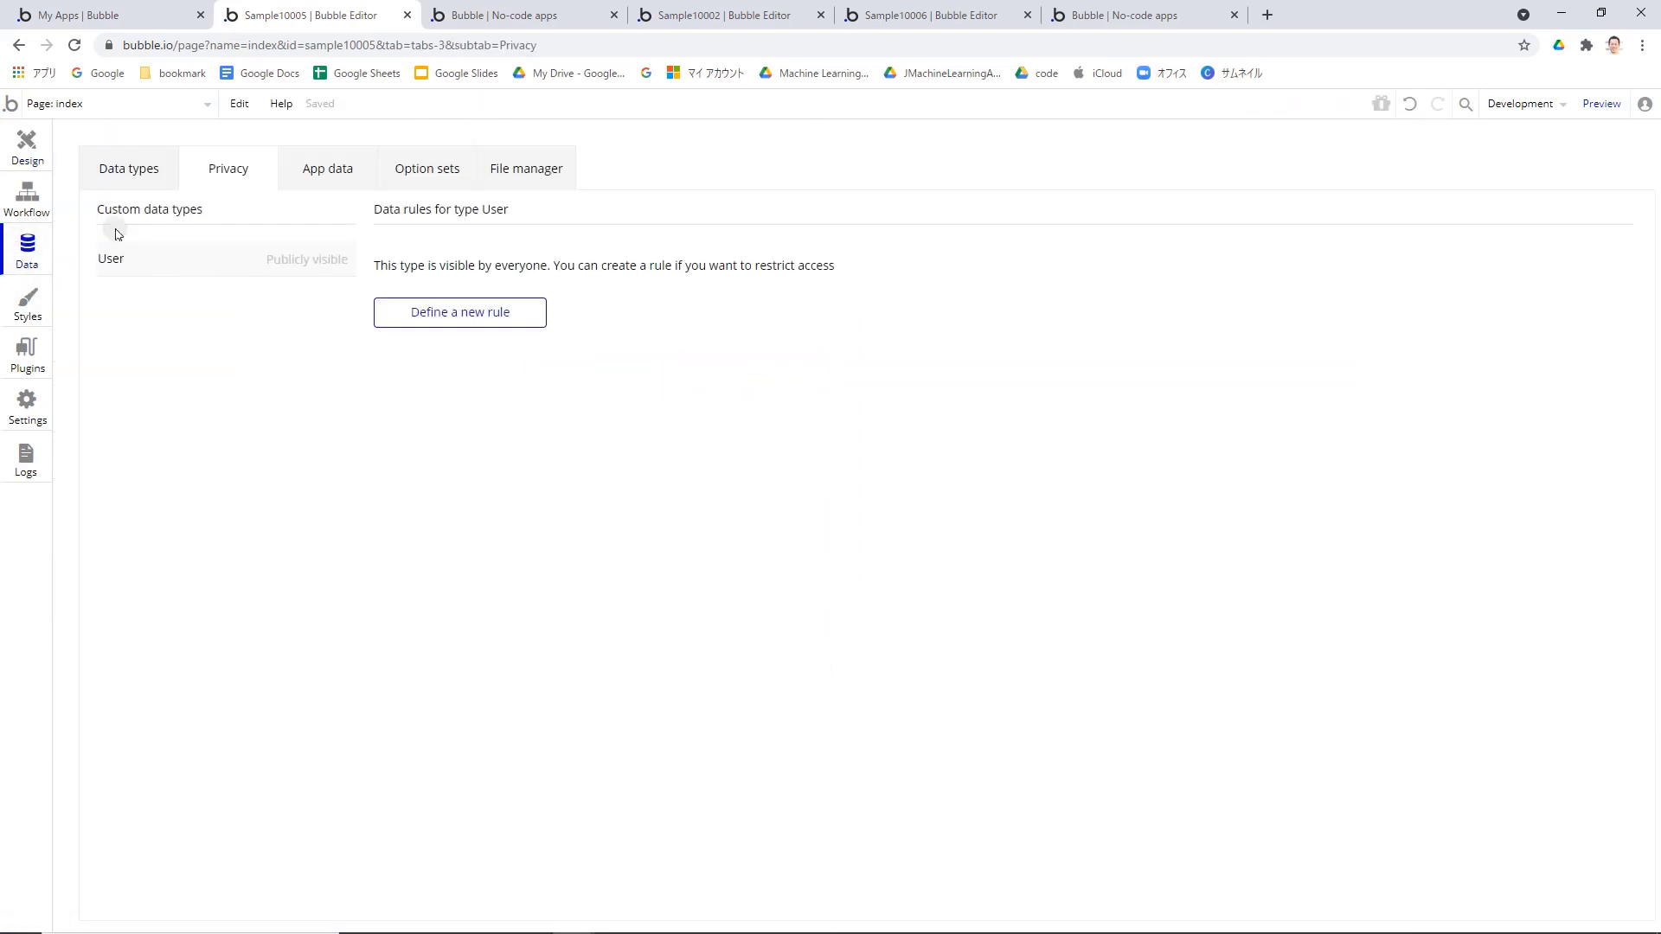
{"action": "left_click", "coordinate": [23, 152]}
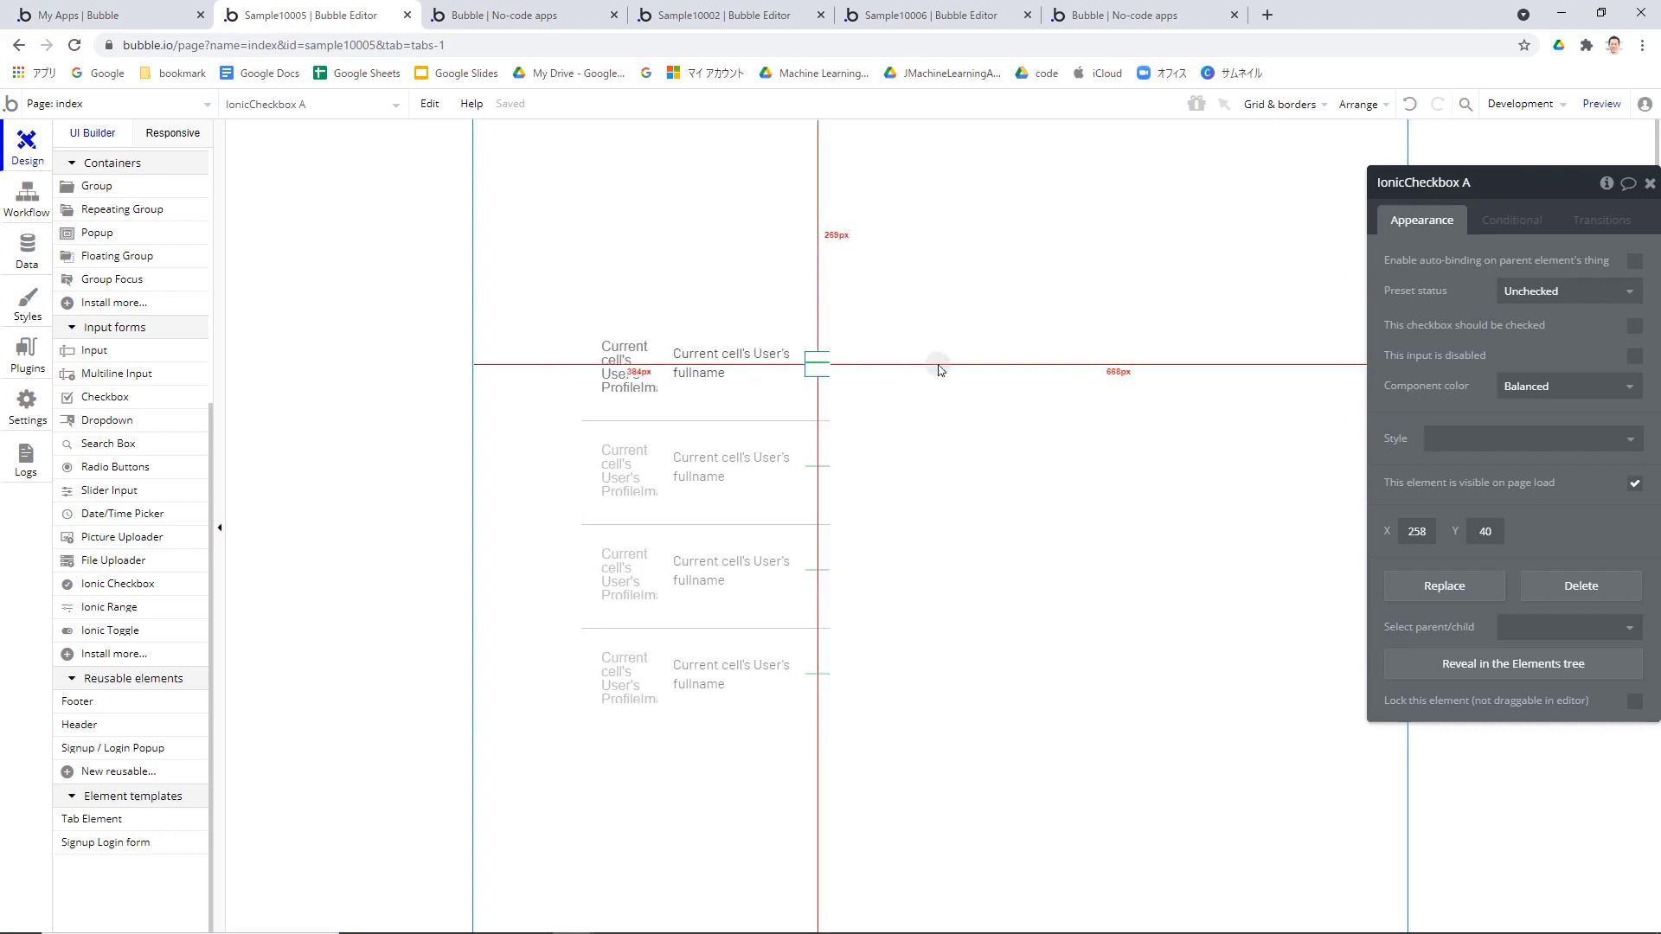
Step: Add a custom state named Approved to RepeatingGroup User, with type User and stored as a list
{"action": "left_click", "coordinate": [772, 337]}
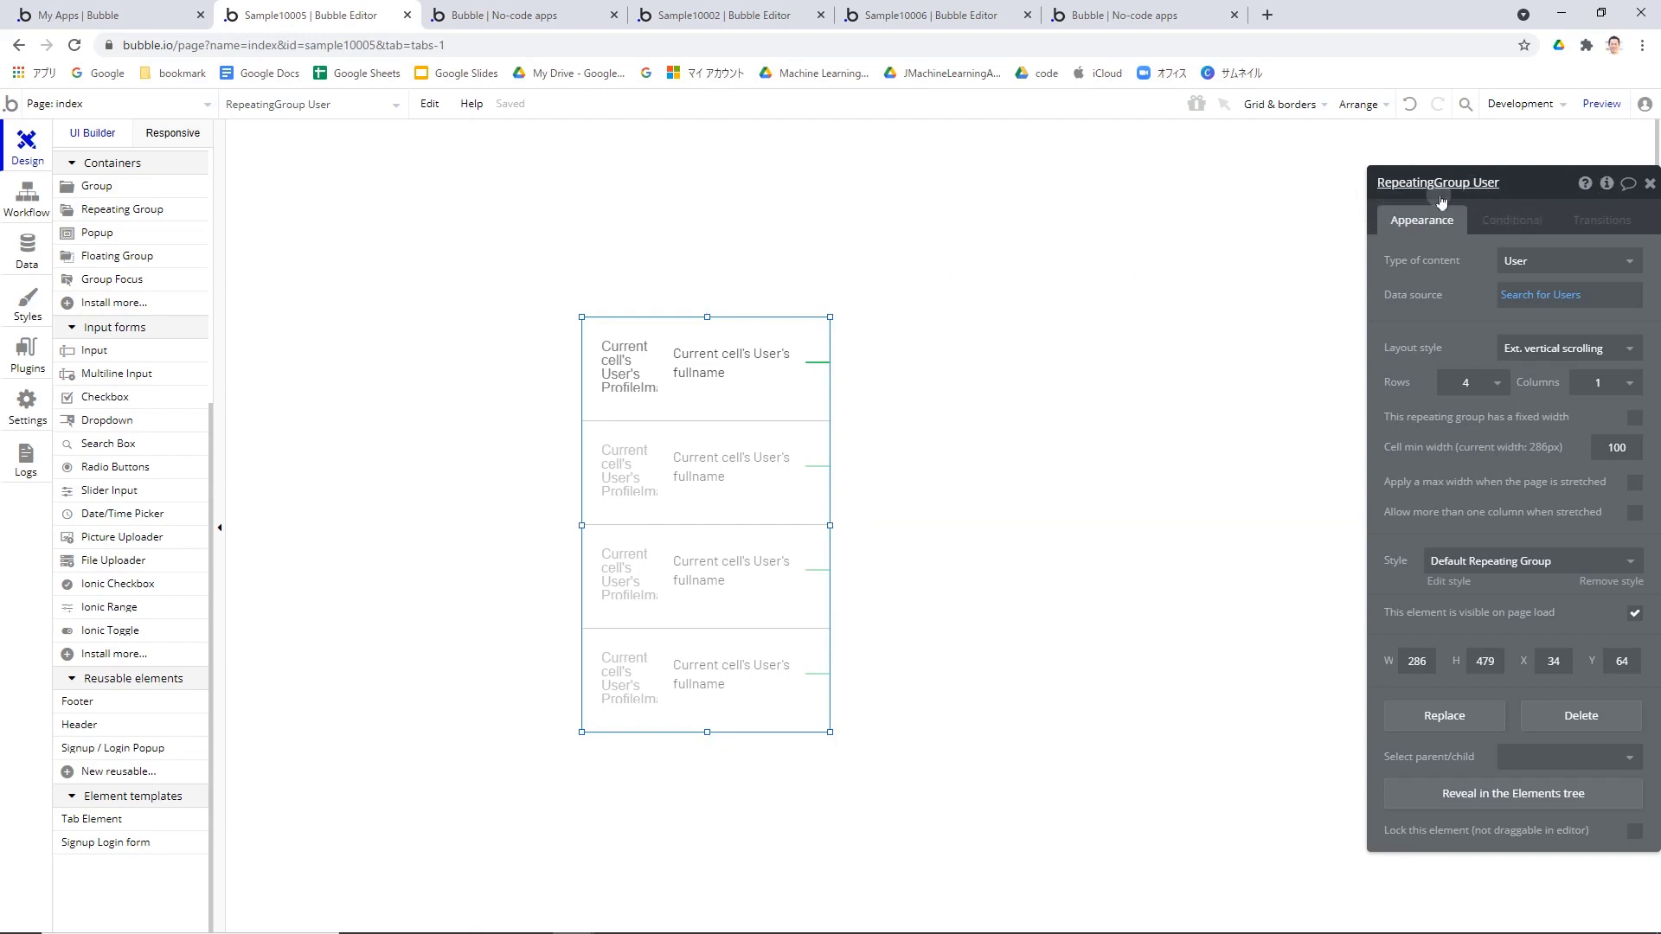
{"action": "left_click", "coordinate": [1607, 184]}
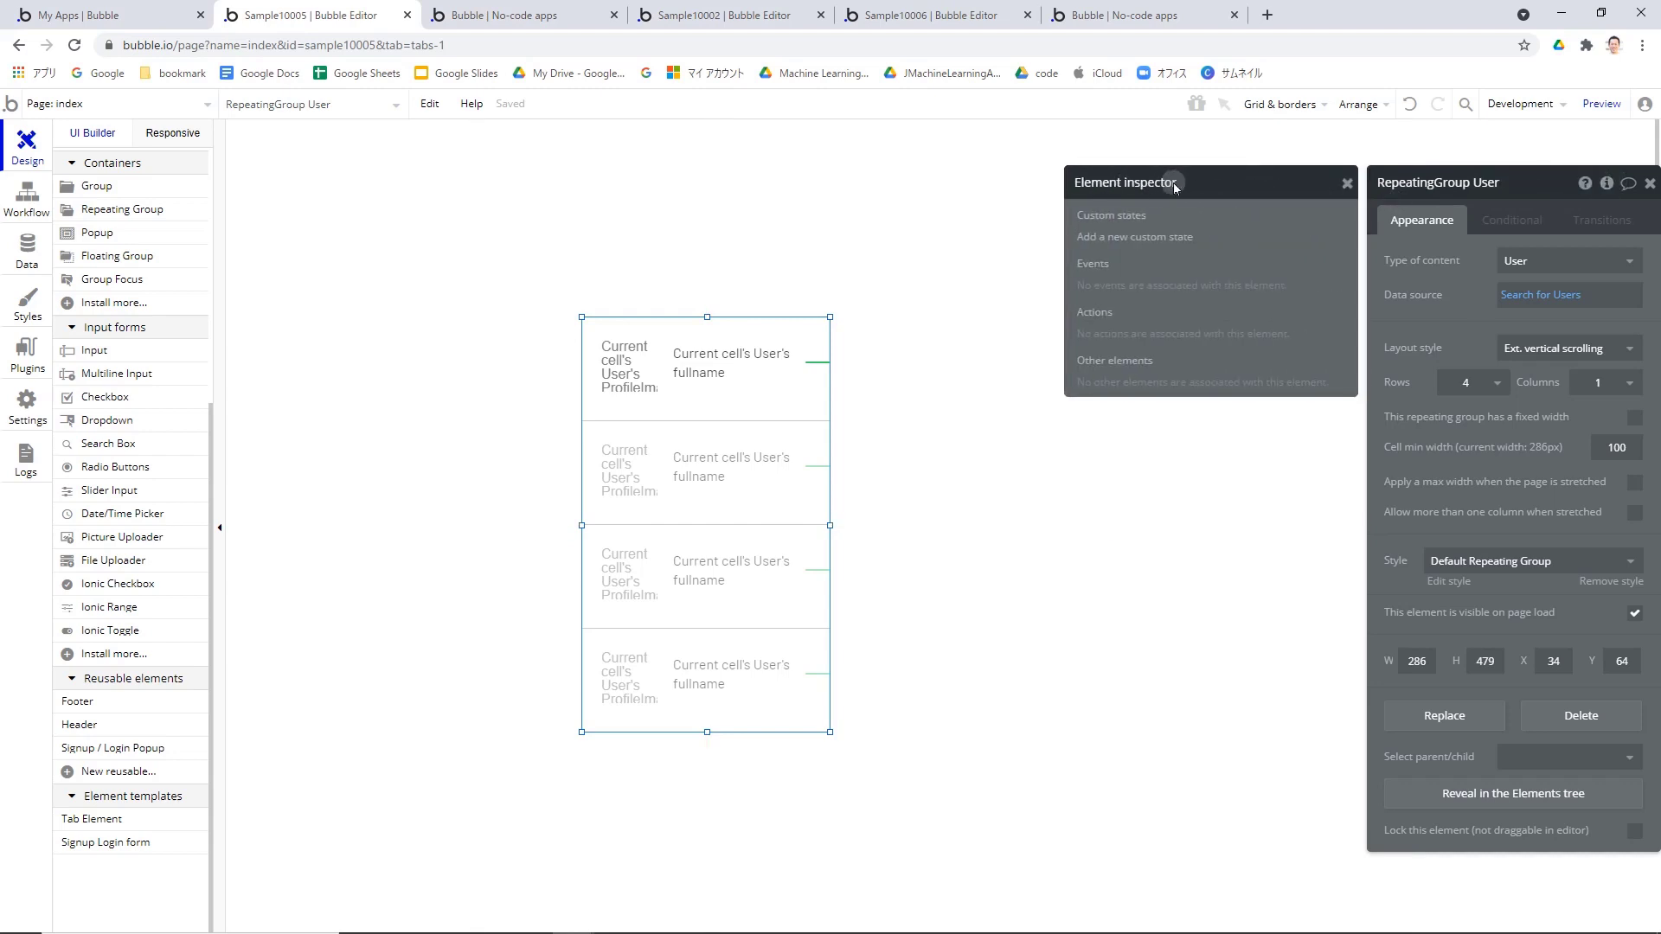
{"action": "left_click", "coordinate": [1116, 239]}
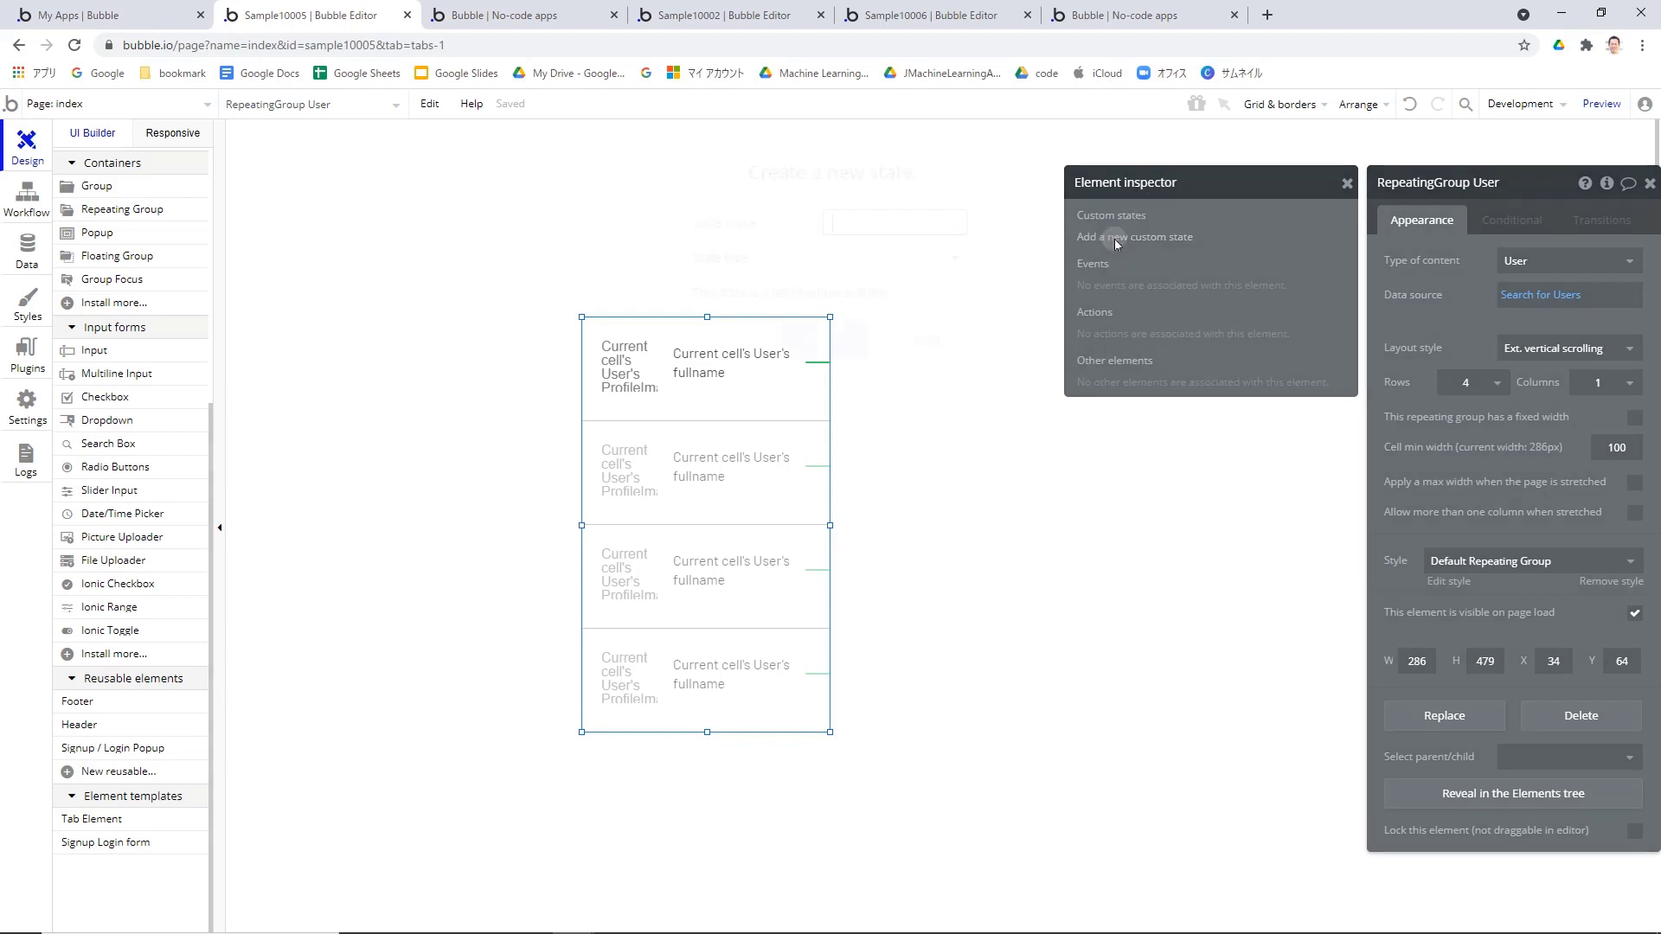
{"action": "left_click", "coordinate": [875, 233]}
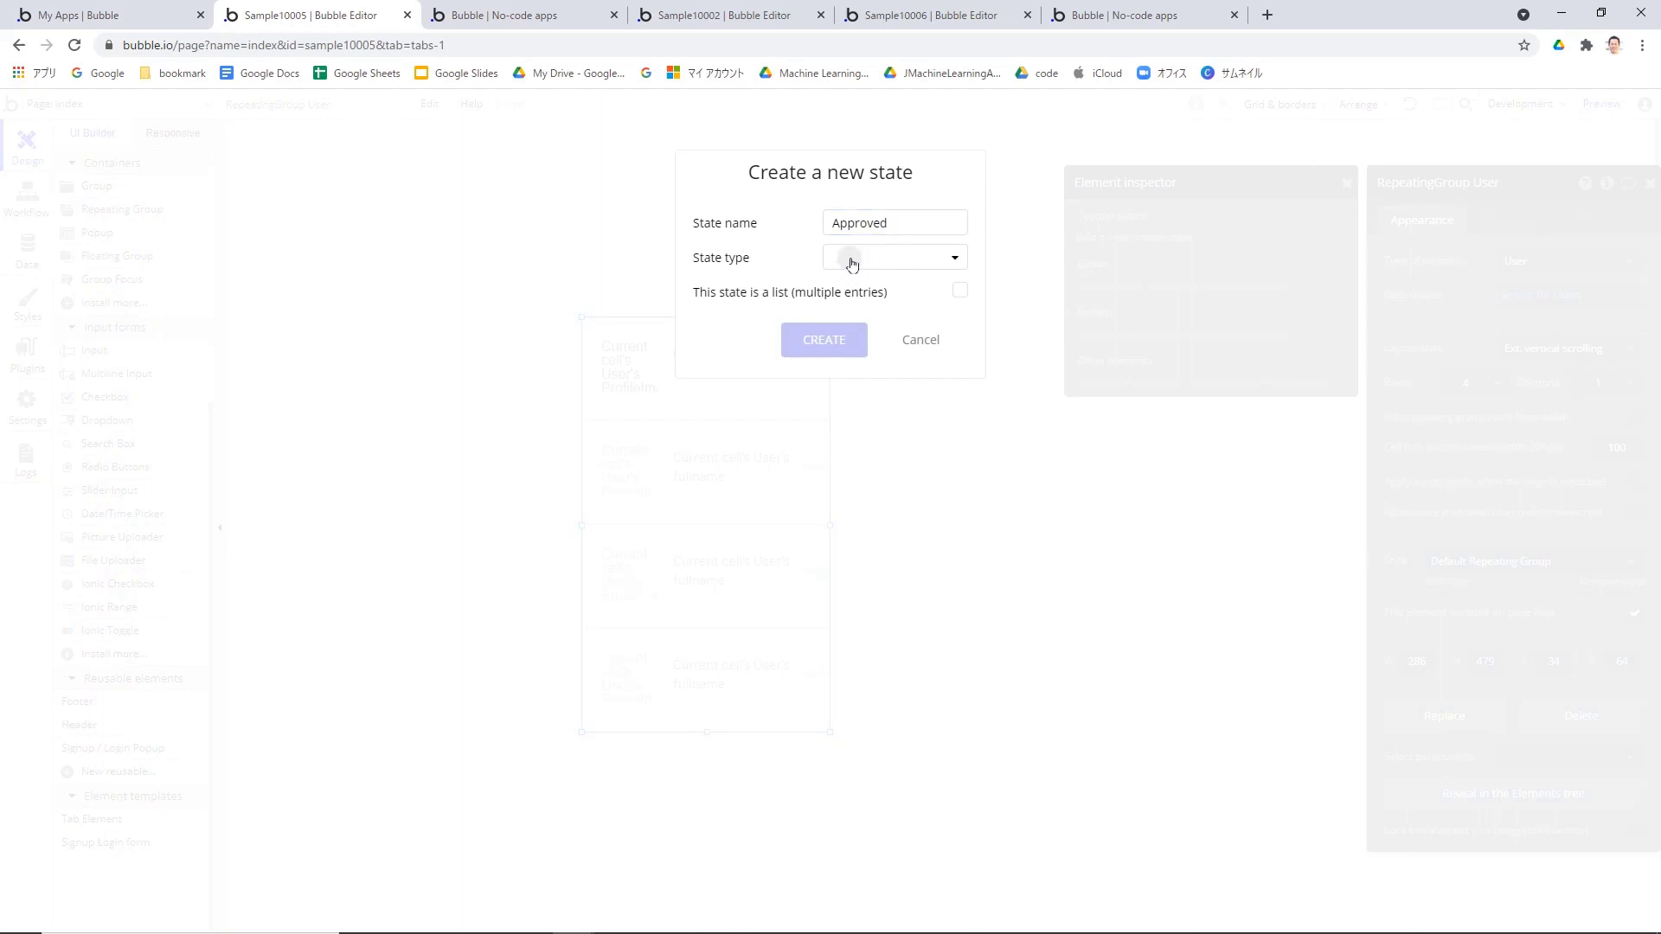
{"action": "left_click", "coordinate": [851, 264]}
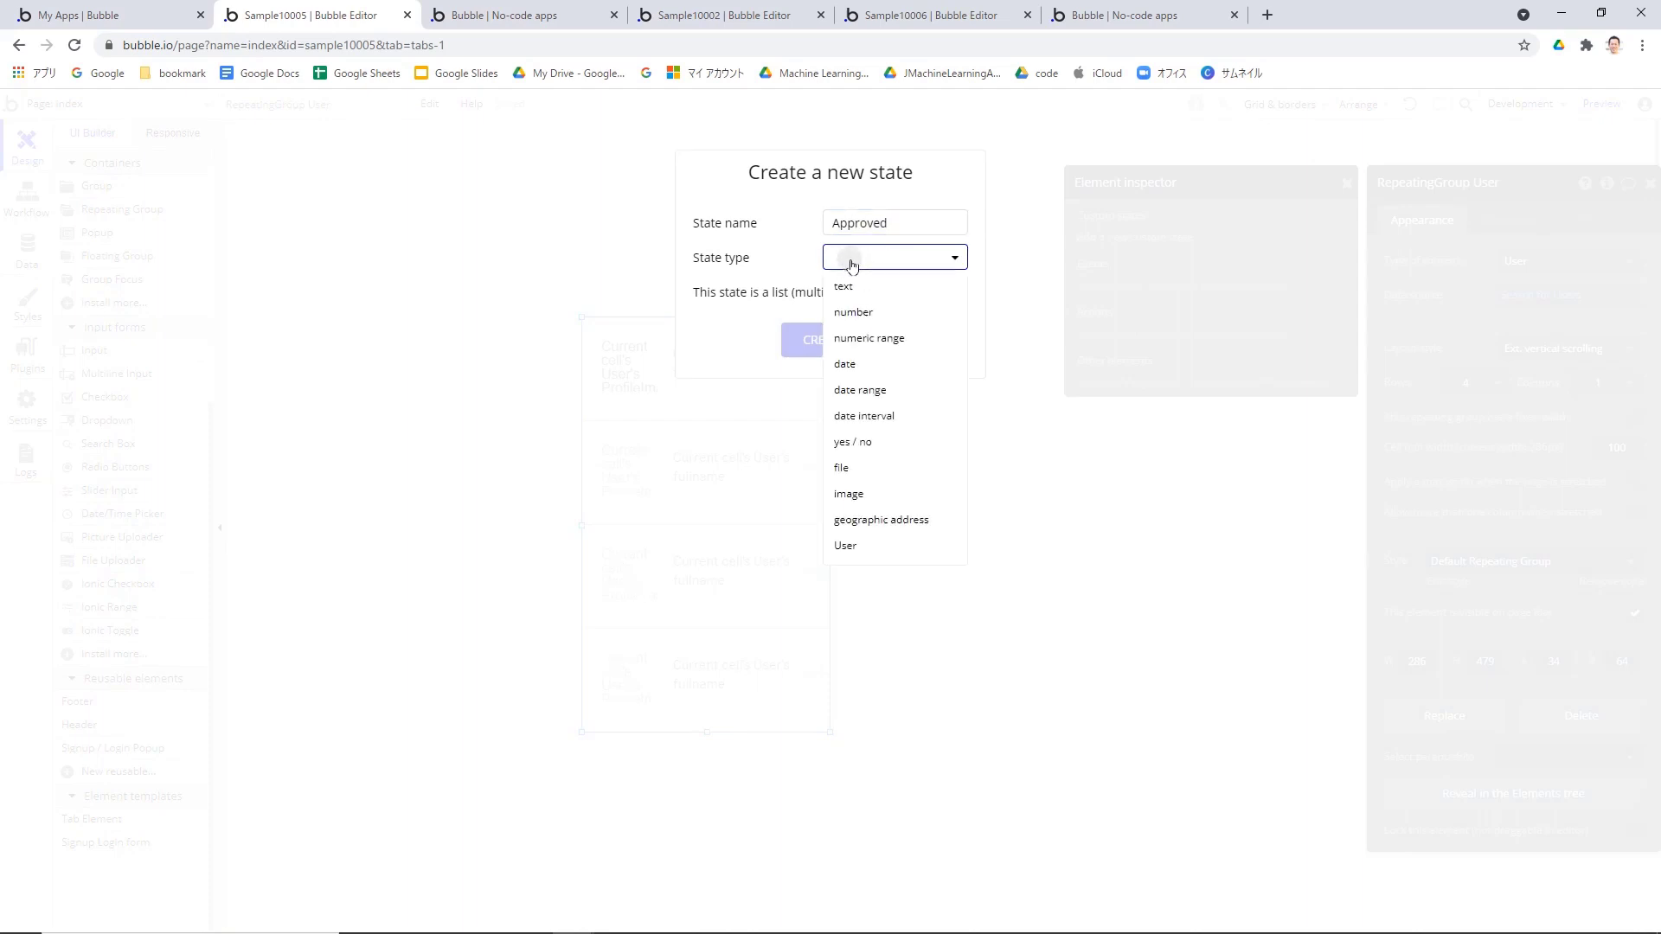
{"action": "left_click", "coordinate": [863, 547]}
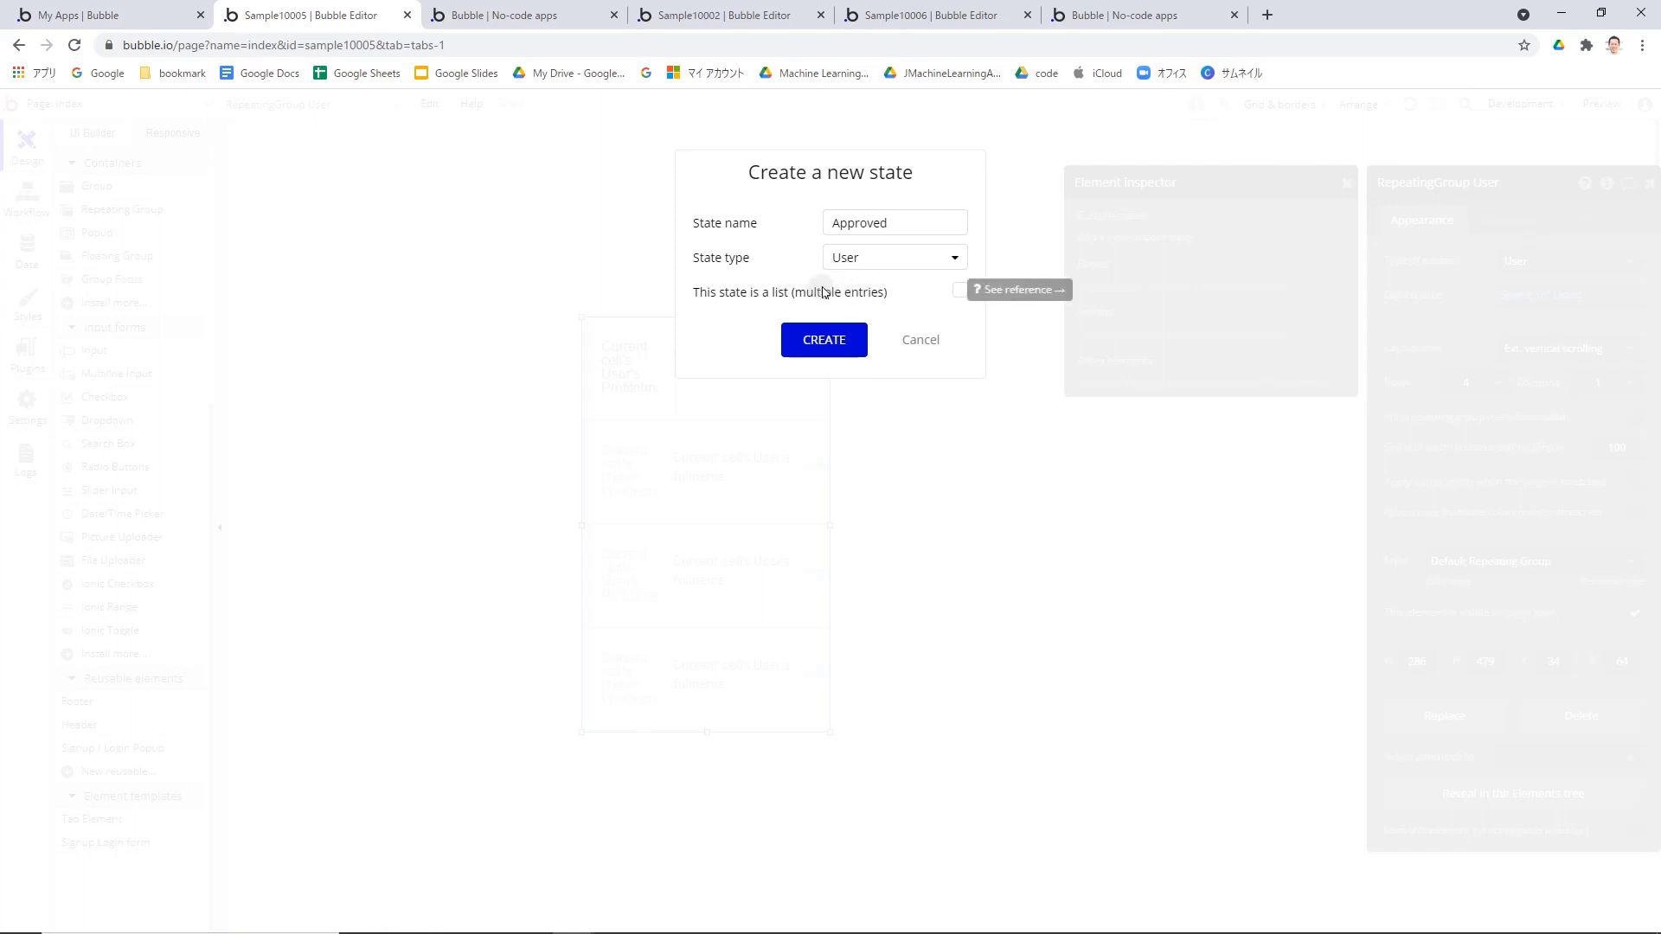
{"action": "left_click", "coordinate": [958, 290]}
{"action": "left_click", "coordinate": [811, 340]}
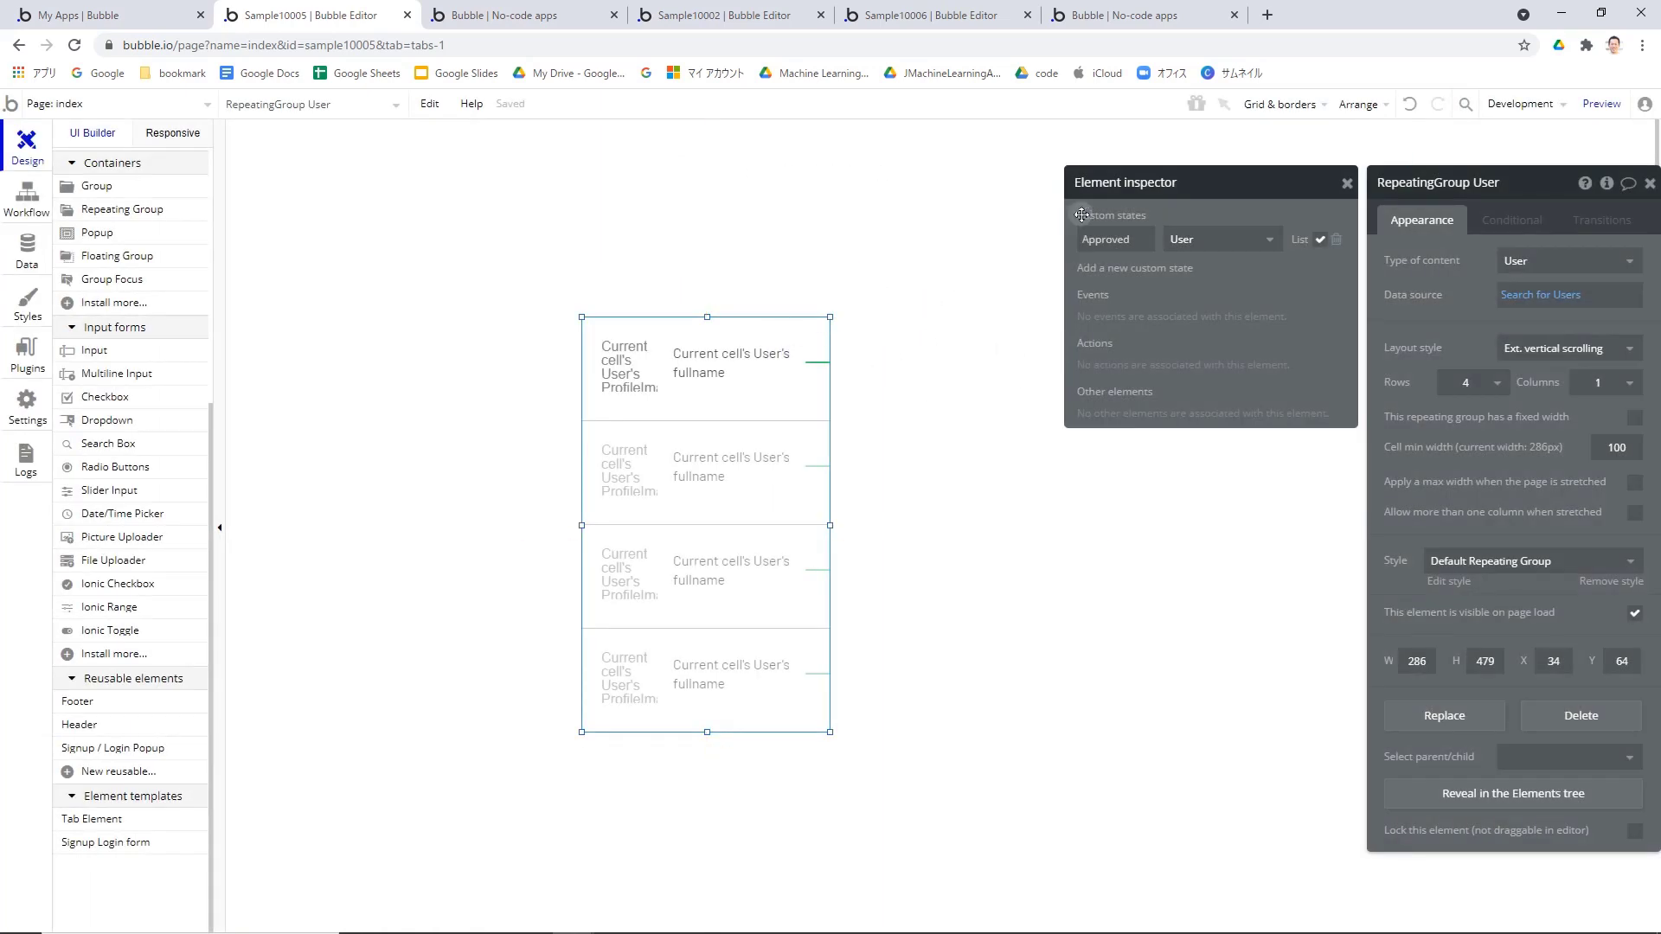
{"action": "left_click", "coordinate": [1113, 247]}
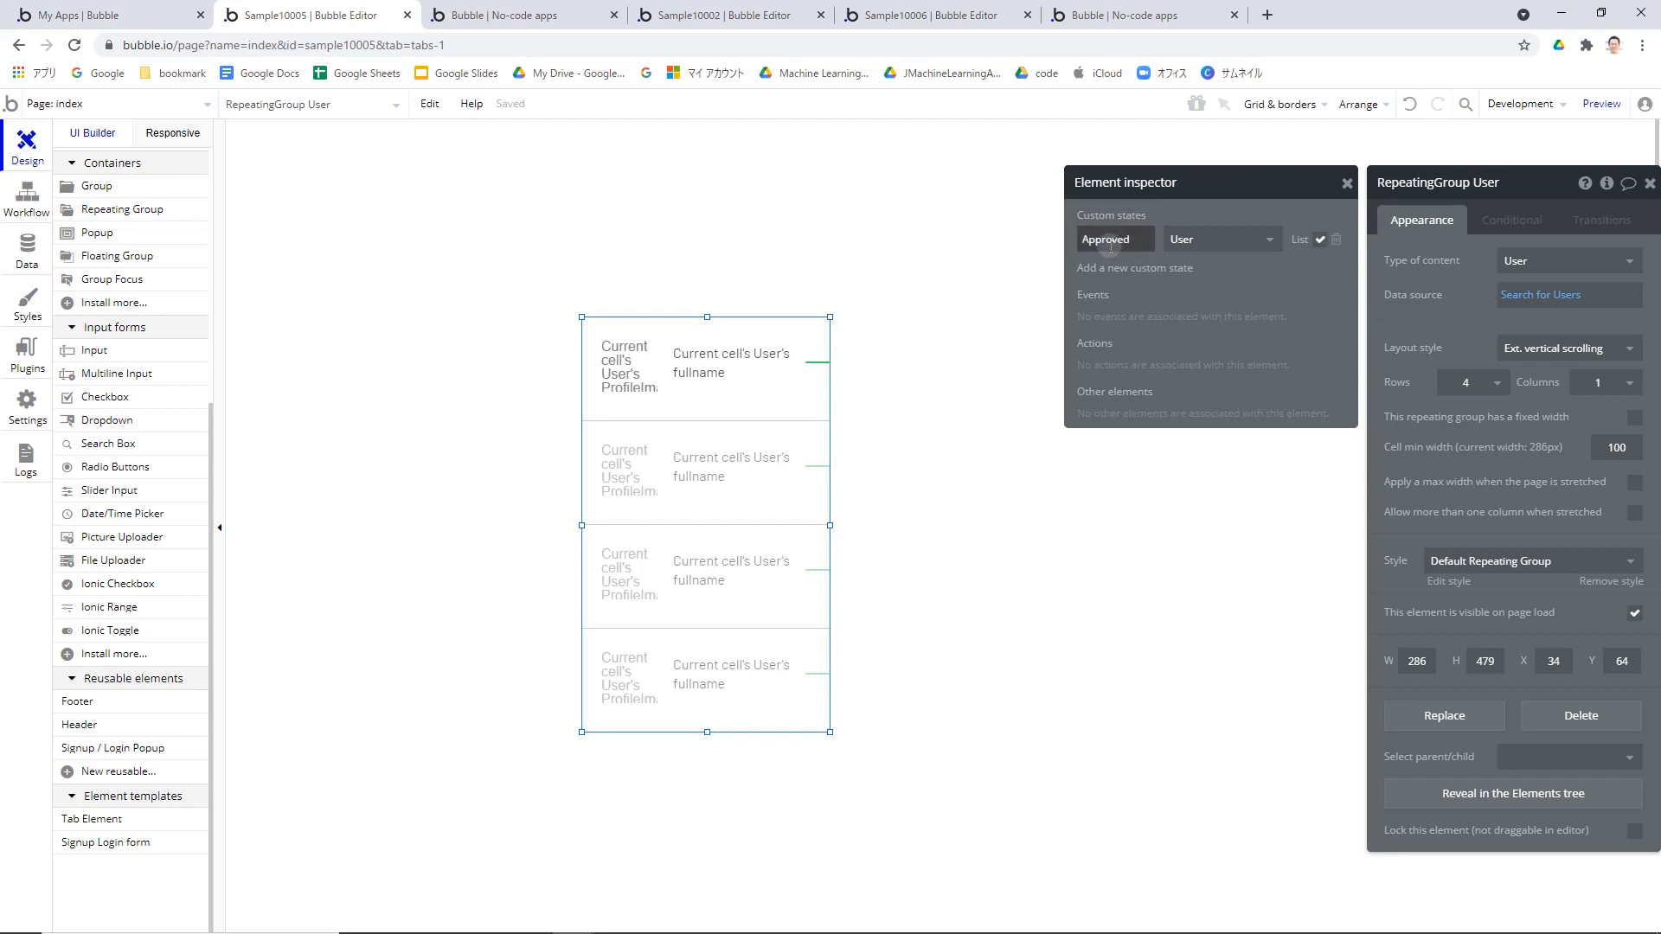
{"action": "left_click", "coordinate": [920, 381]}
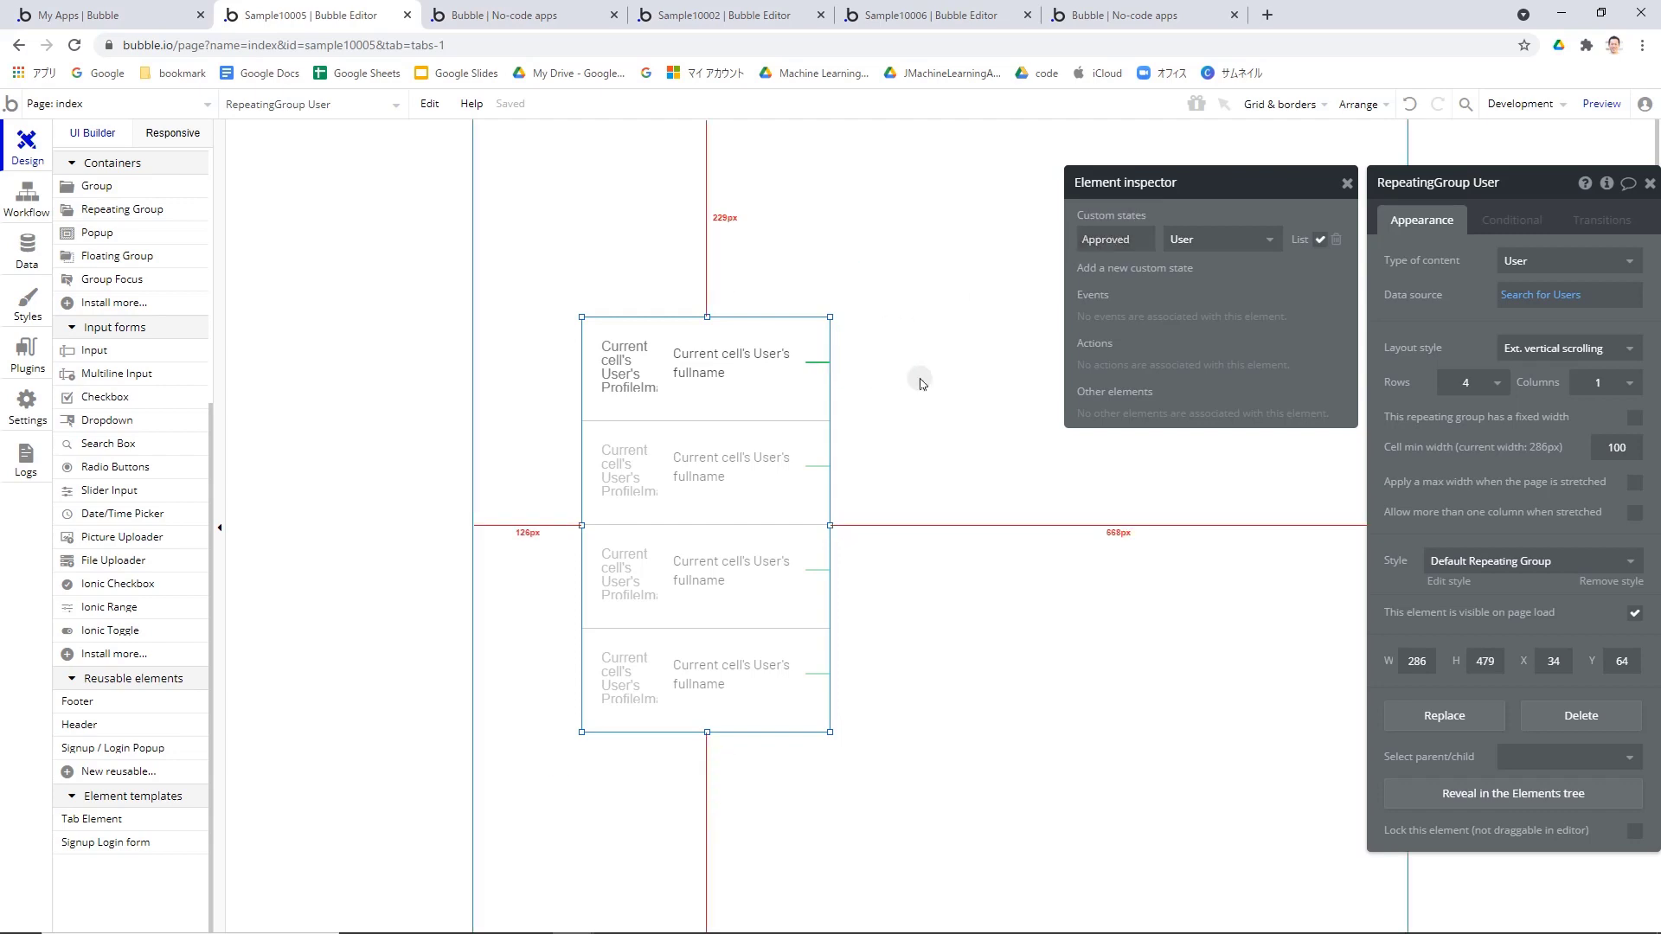
Step: Create a value-change workflow for the list's Ionic checkbox that runs only when This IonicCheckbox is checked
{"action": "left_click", "coordinate": [822, 369]}
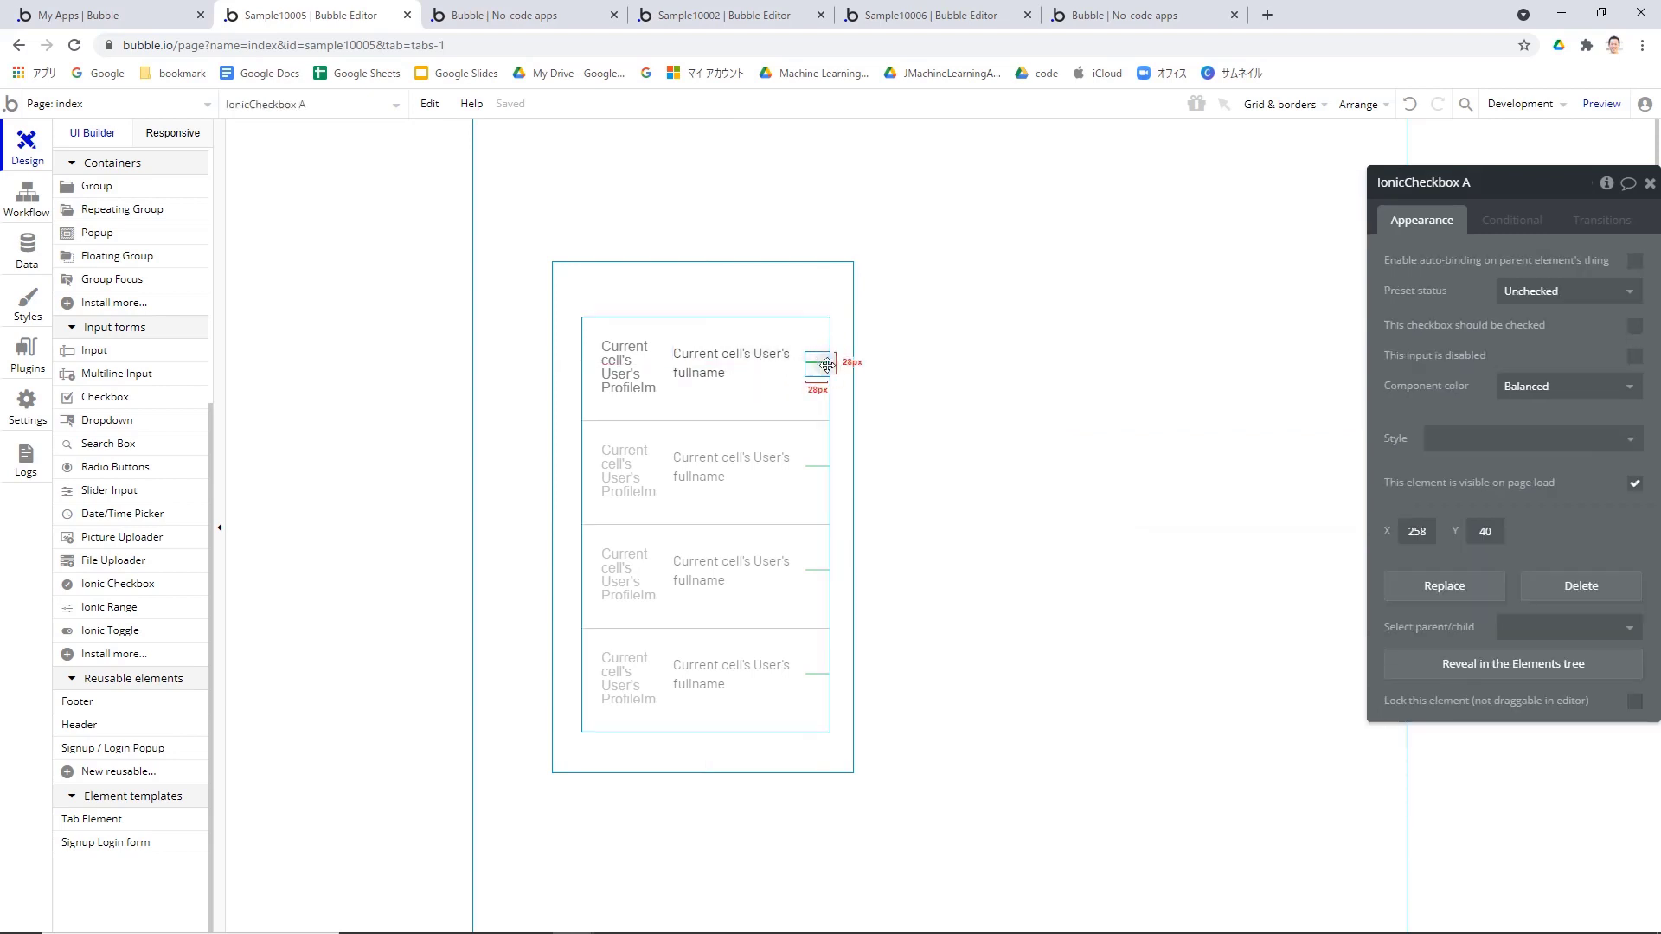
{"action": "right_click", "coordinate": [818, 370]}
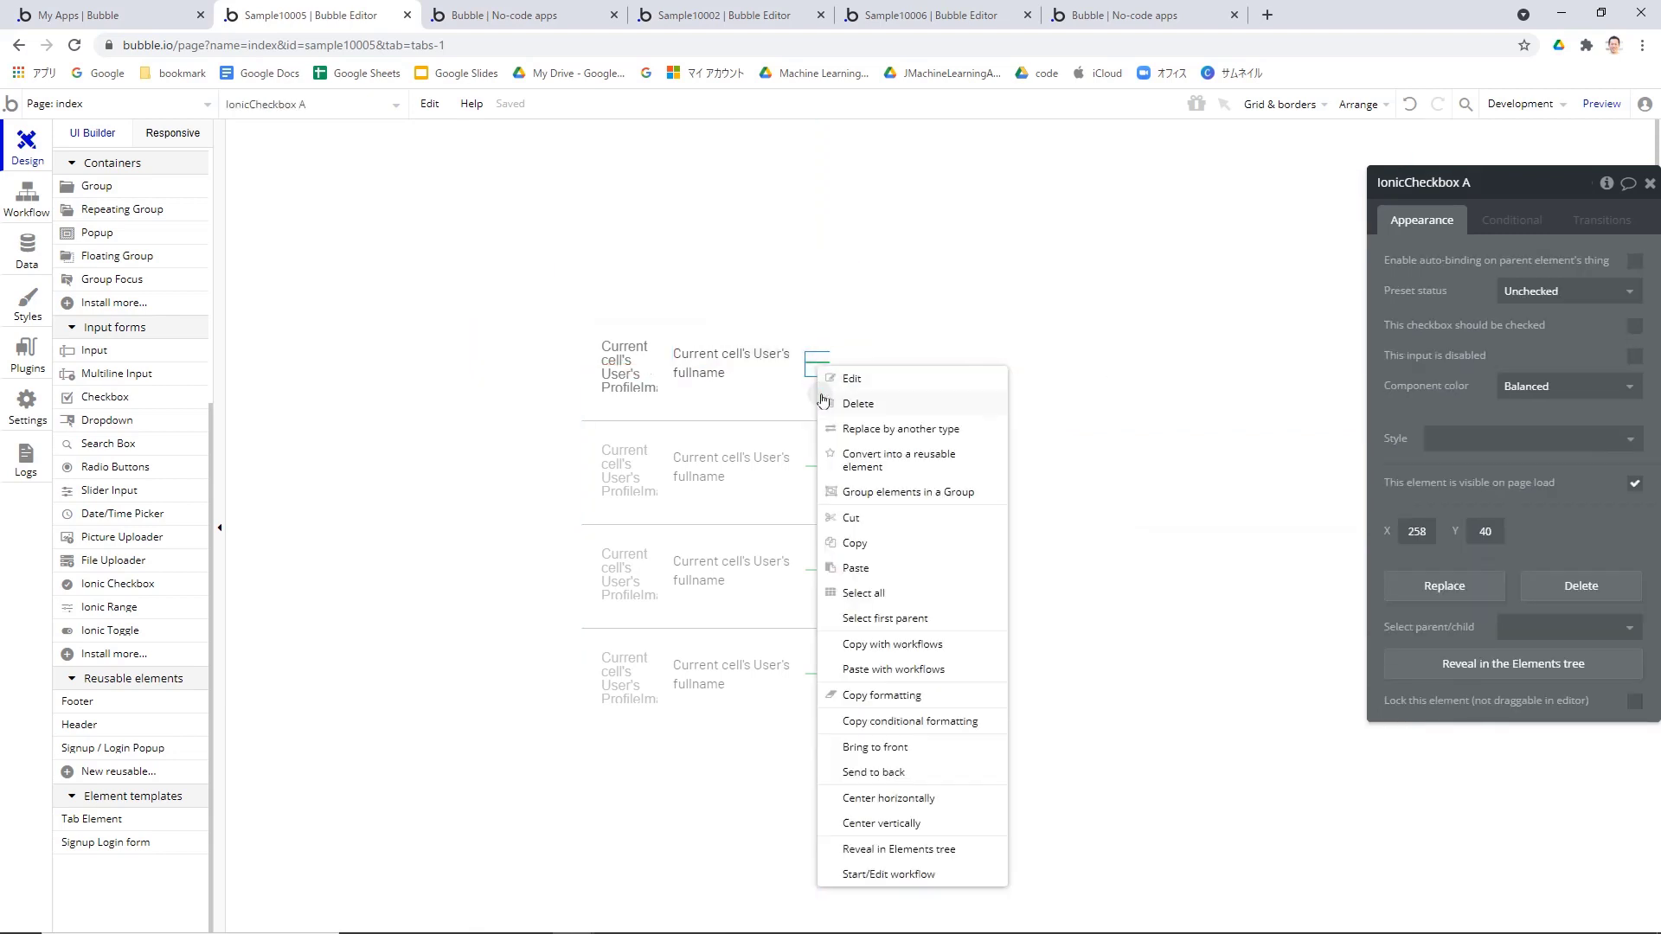
{"action": "left_click", "coordinate": [906, 875]}
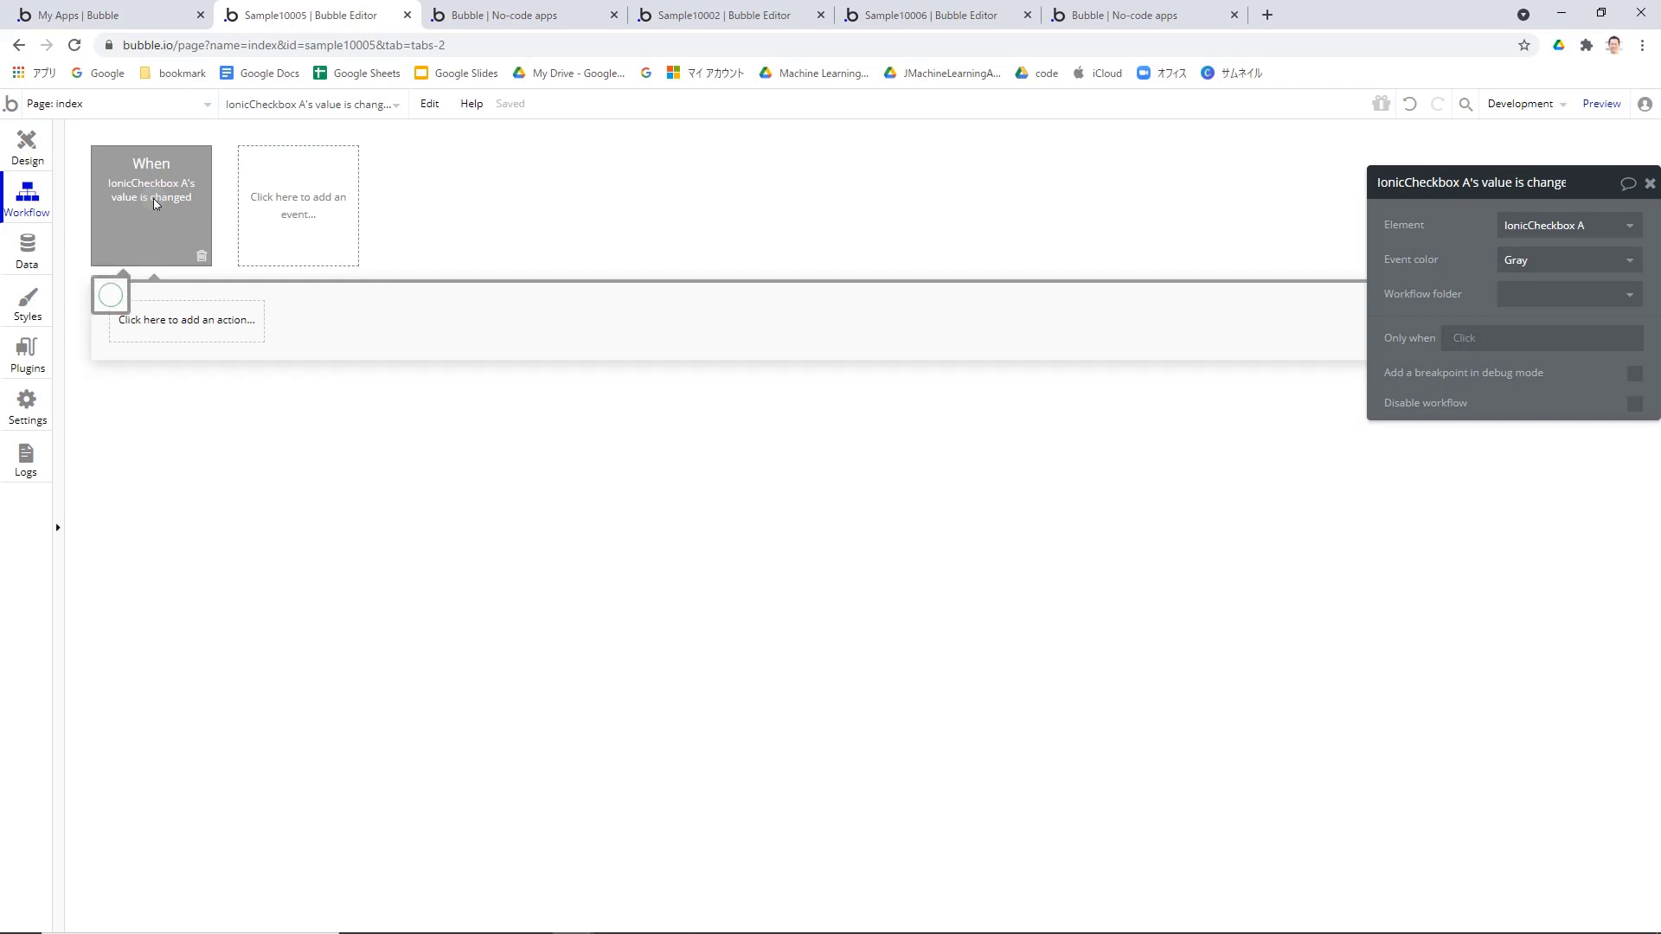
{"action": "left_click", "coordinate": [1512, 260]}
{"action": "left_click", "coordinate": [1489, 342]}
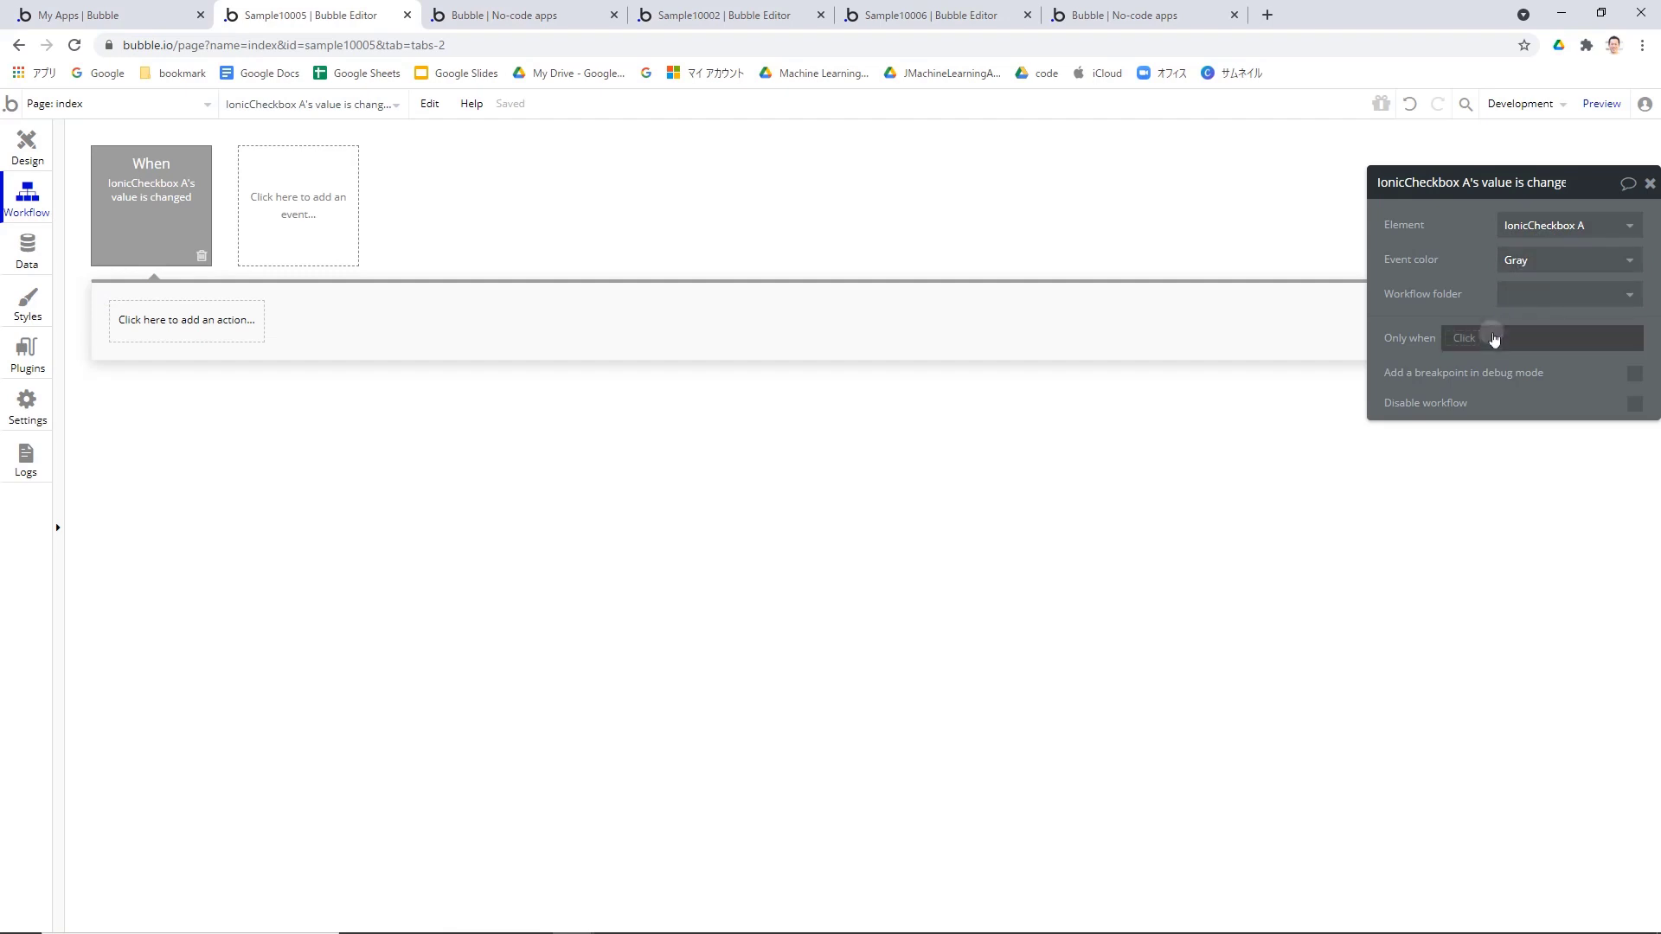
{"action": "left_click", "coordinate": [1466, 341]}
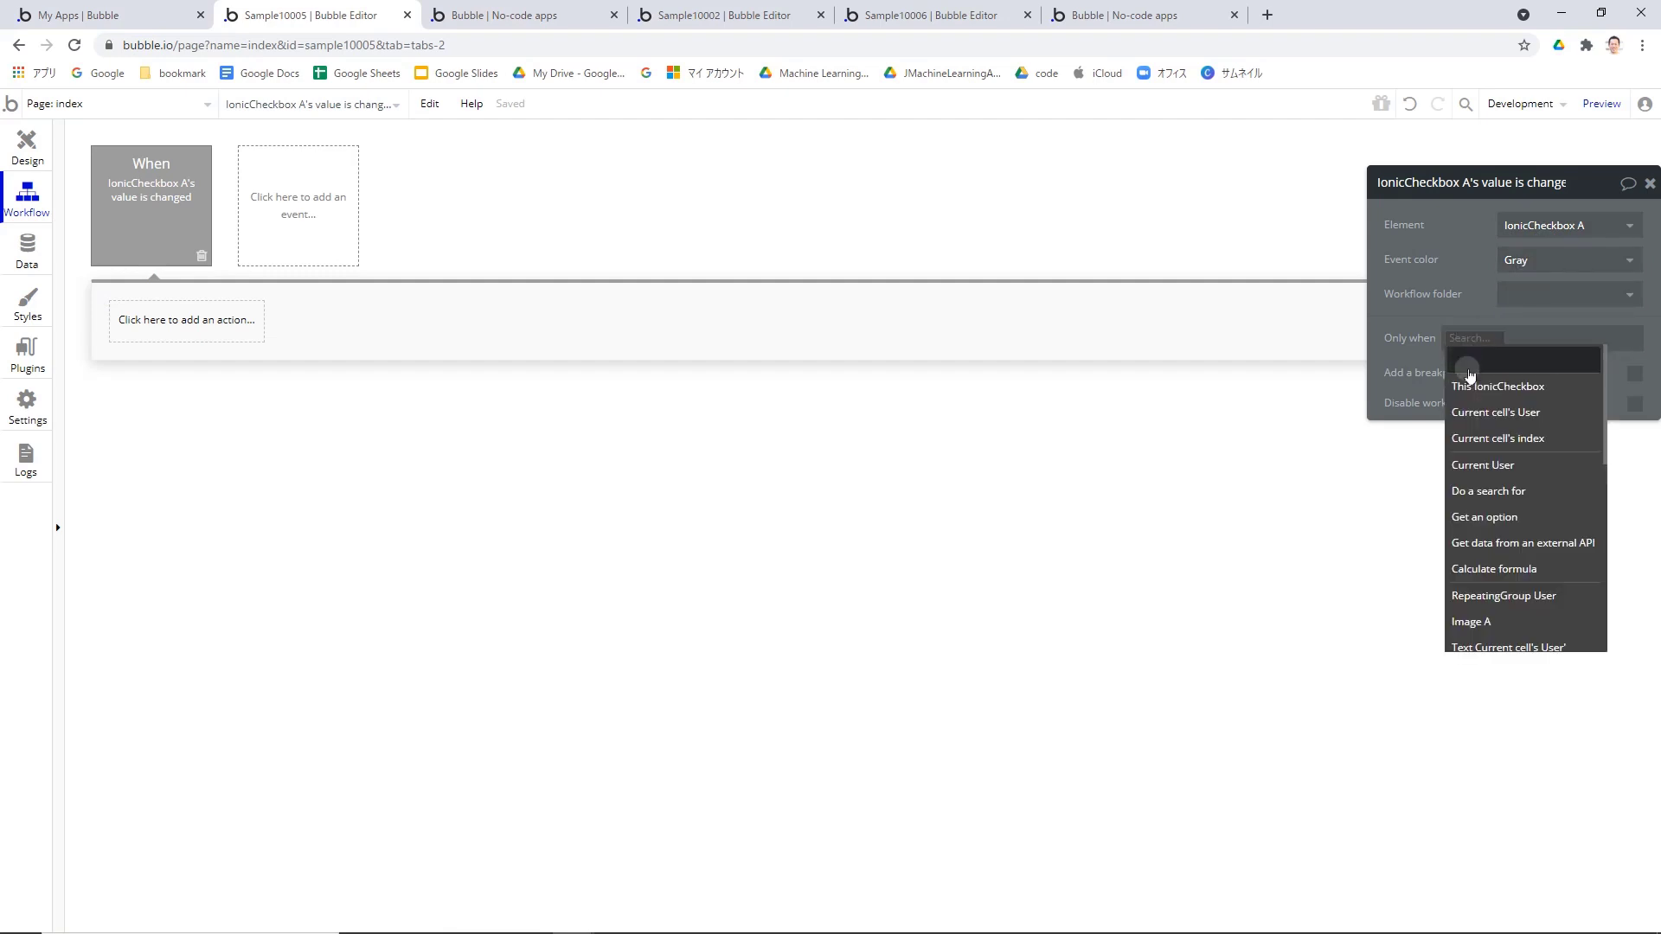
{"action": "left_click", "coordinate": [1481, 395]}
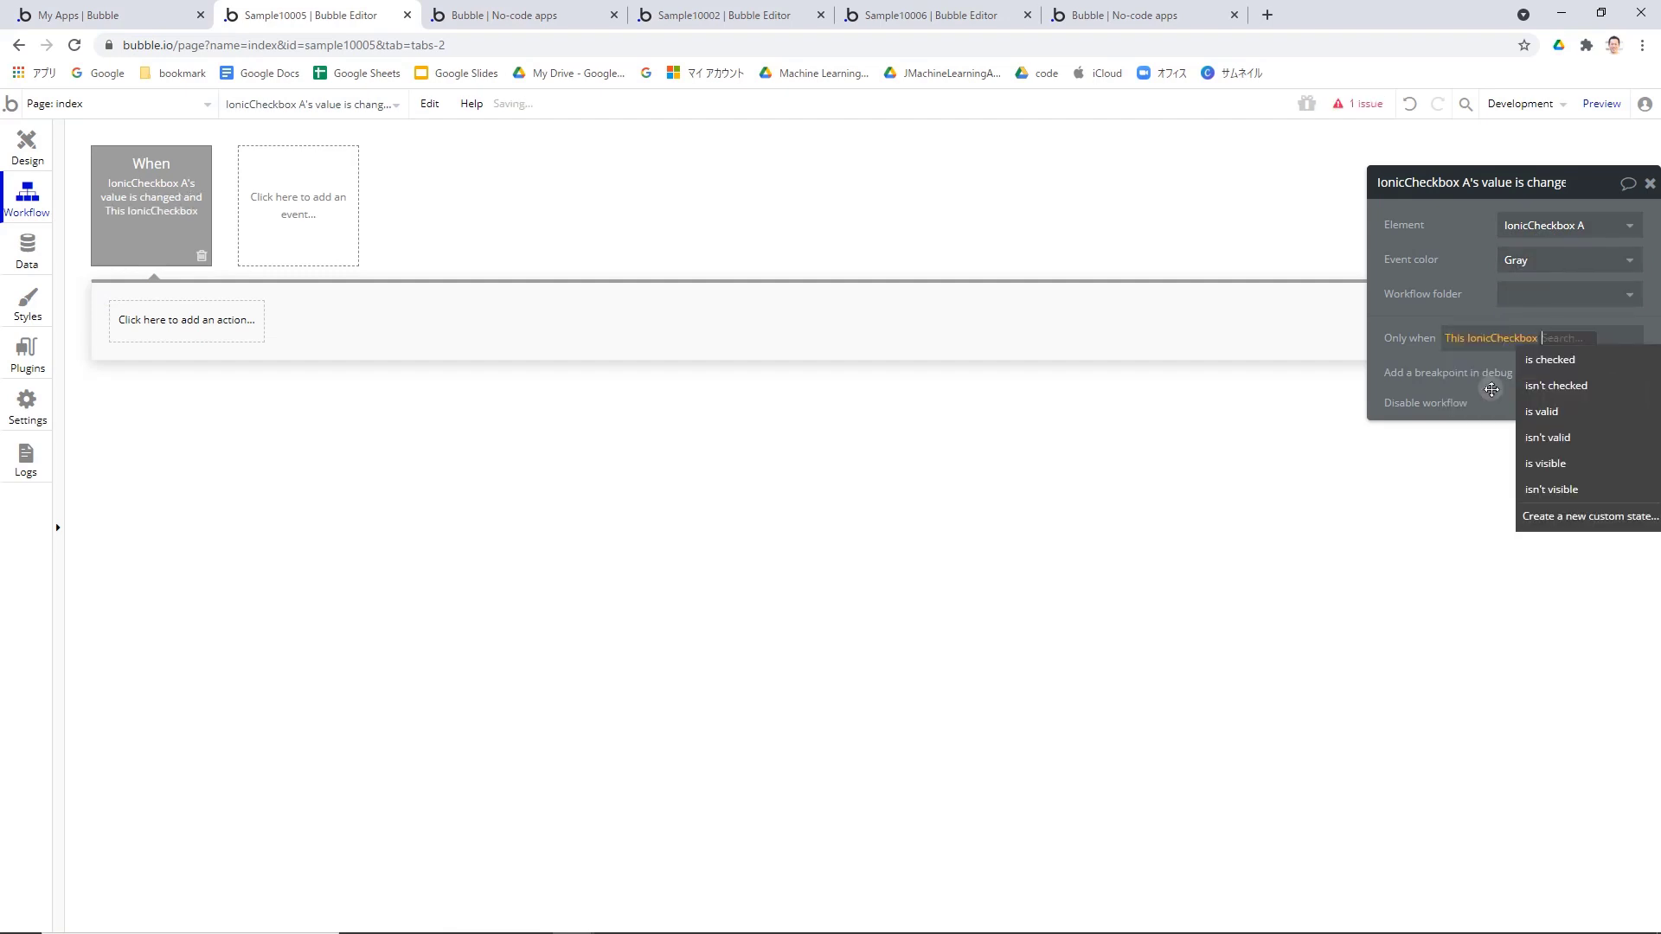
{"action": "left_click", "coordinate": [1548, 359]}
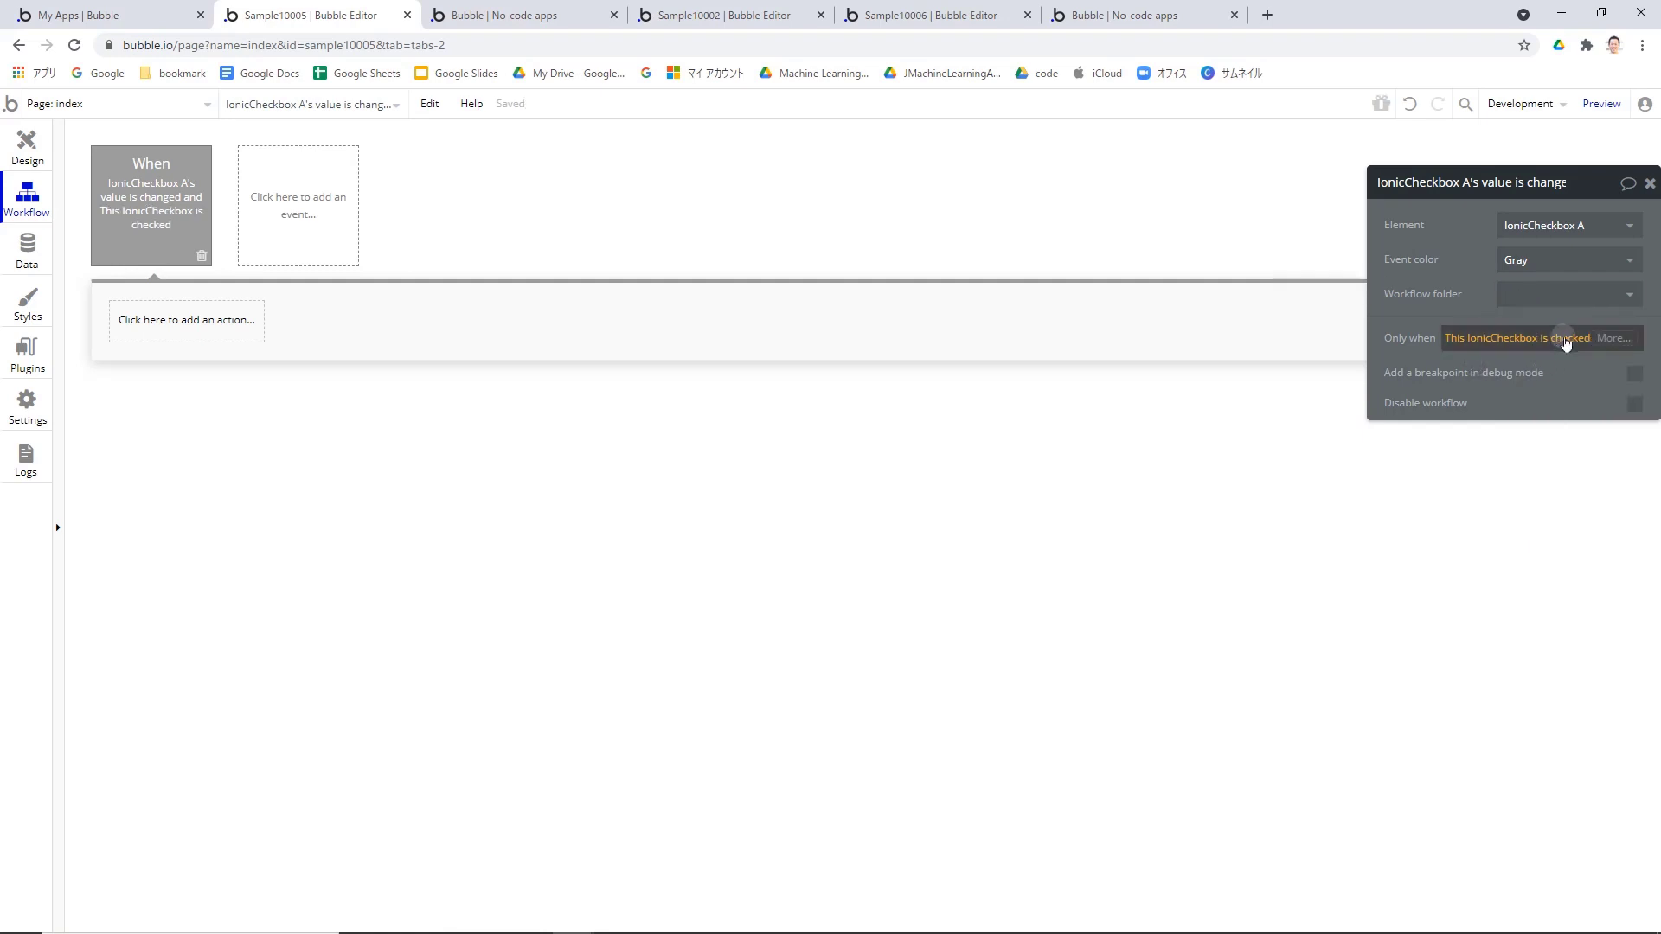
Step: Add a Set state action to the workflow targeting the Approved custom state of RepeatingGroup User
{"action": "left_click", "coordinate": [212, 322]}
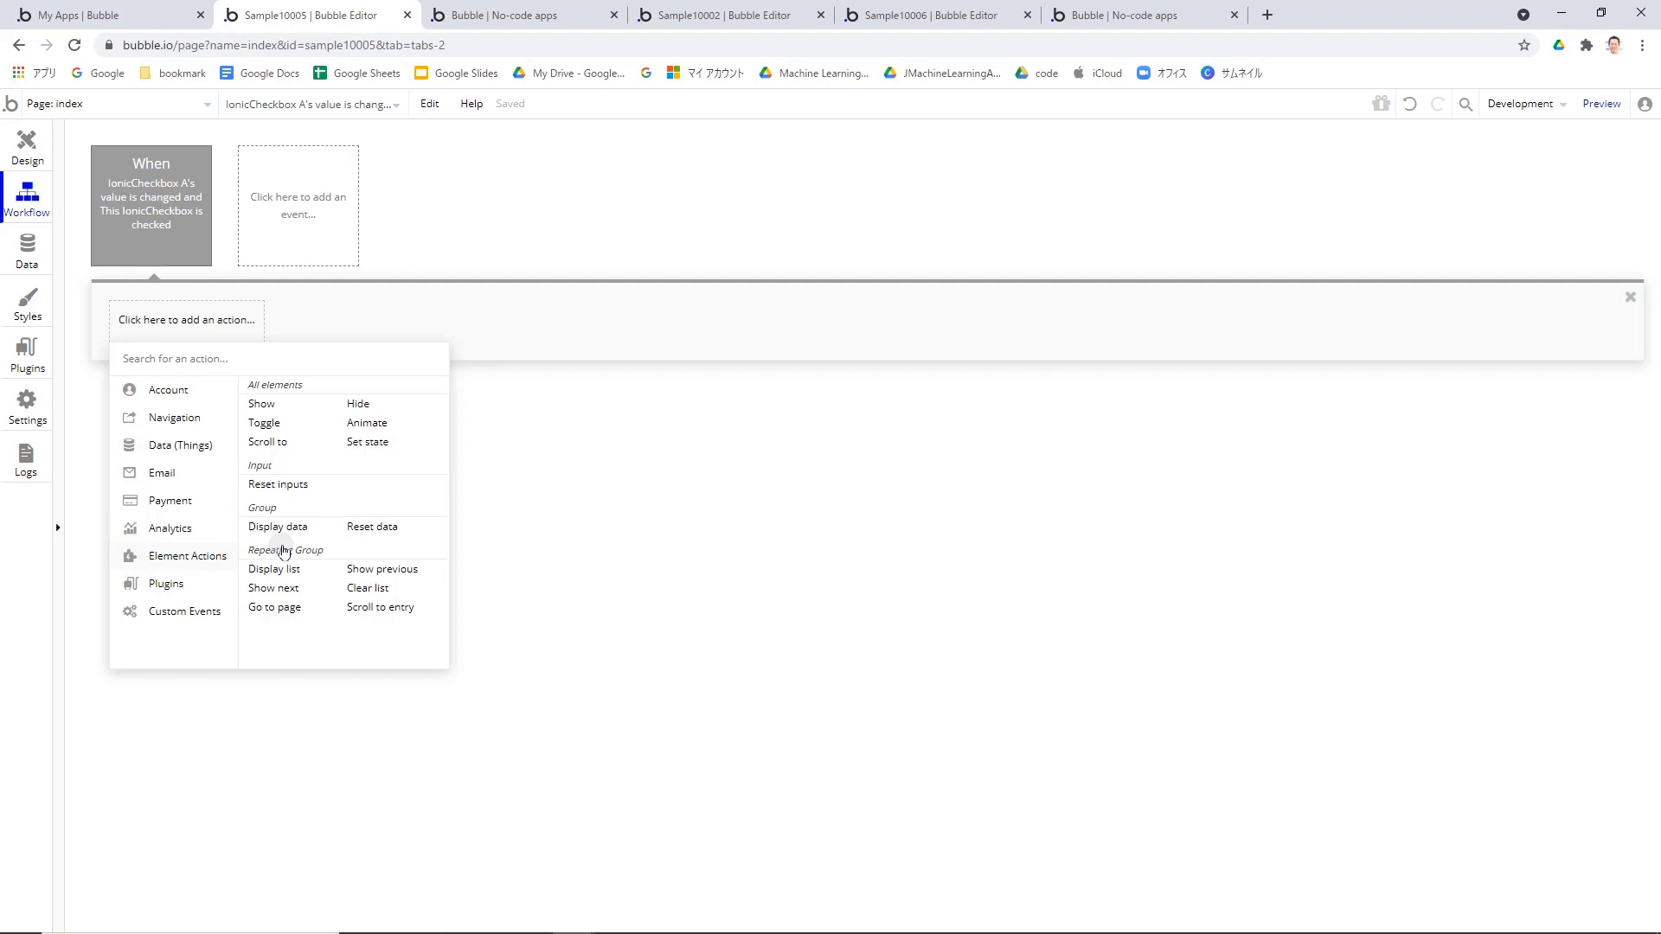
{"action": "left_click", "coordinate": [378, 445]}
{"action": "left_click", "coordinate": [1558, 221]}
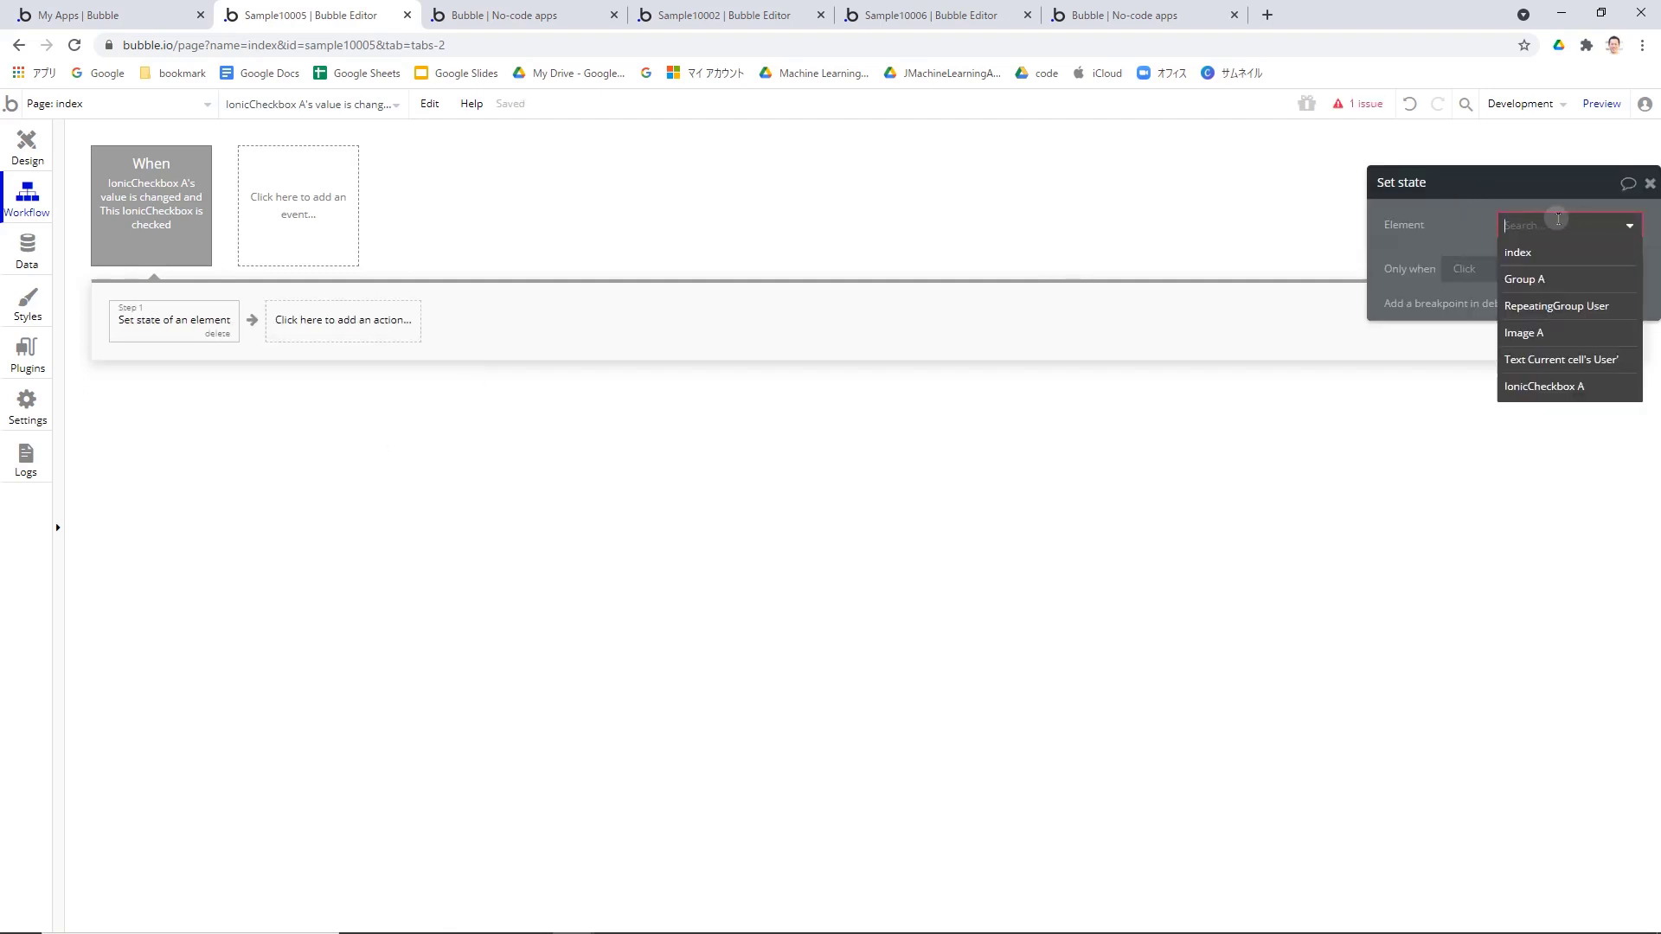
{"action": "left_click", "coordinate": [1555, 308]}
{"action": "left_click", "coordinate": [1544, 260]}
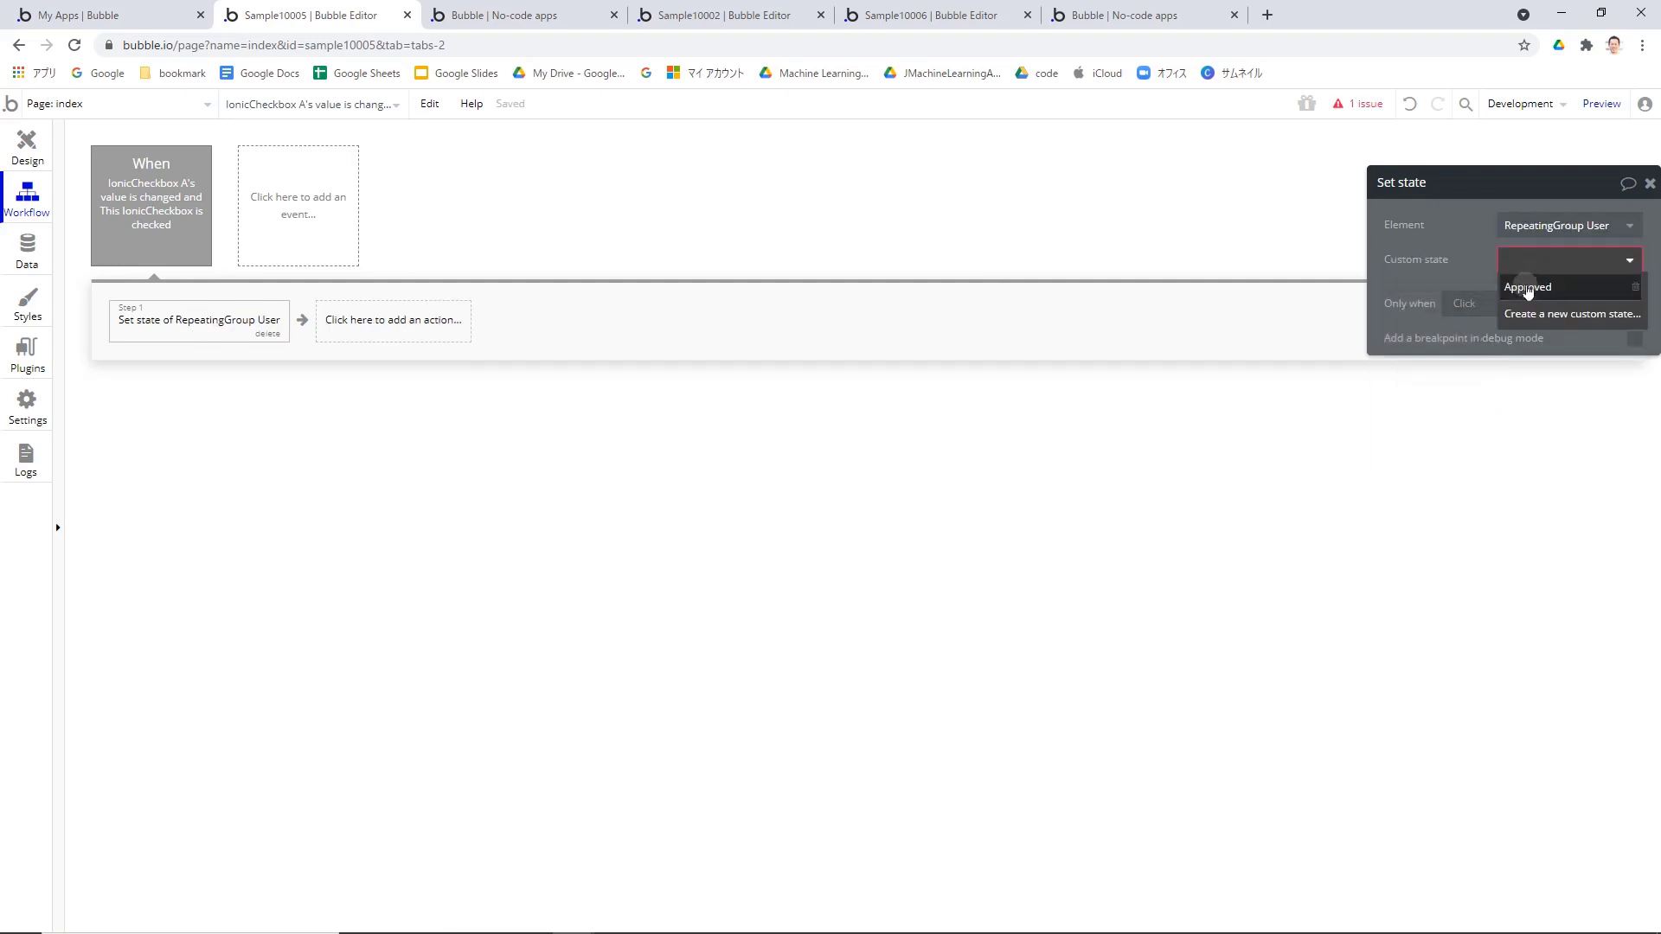
{"action": "left_click", "coordinate": [1527, 288]}
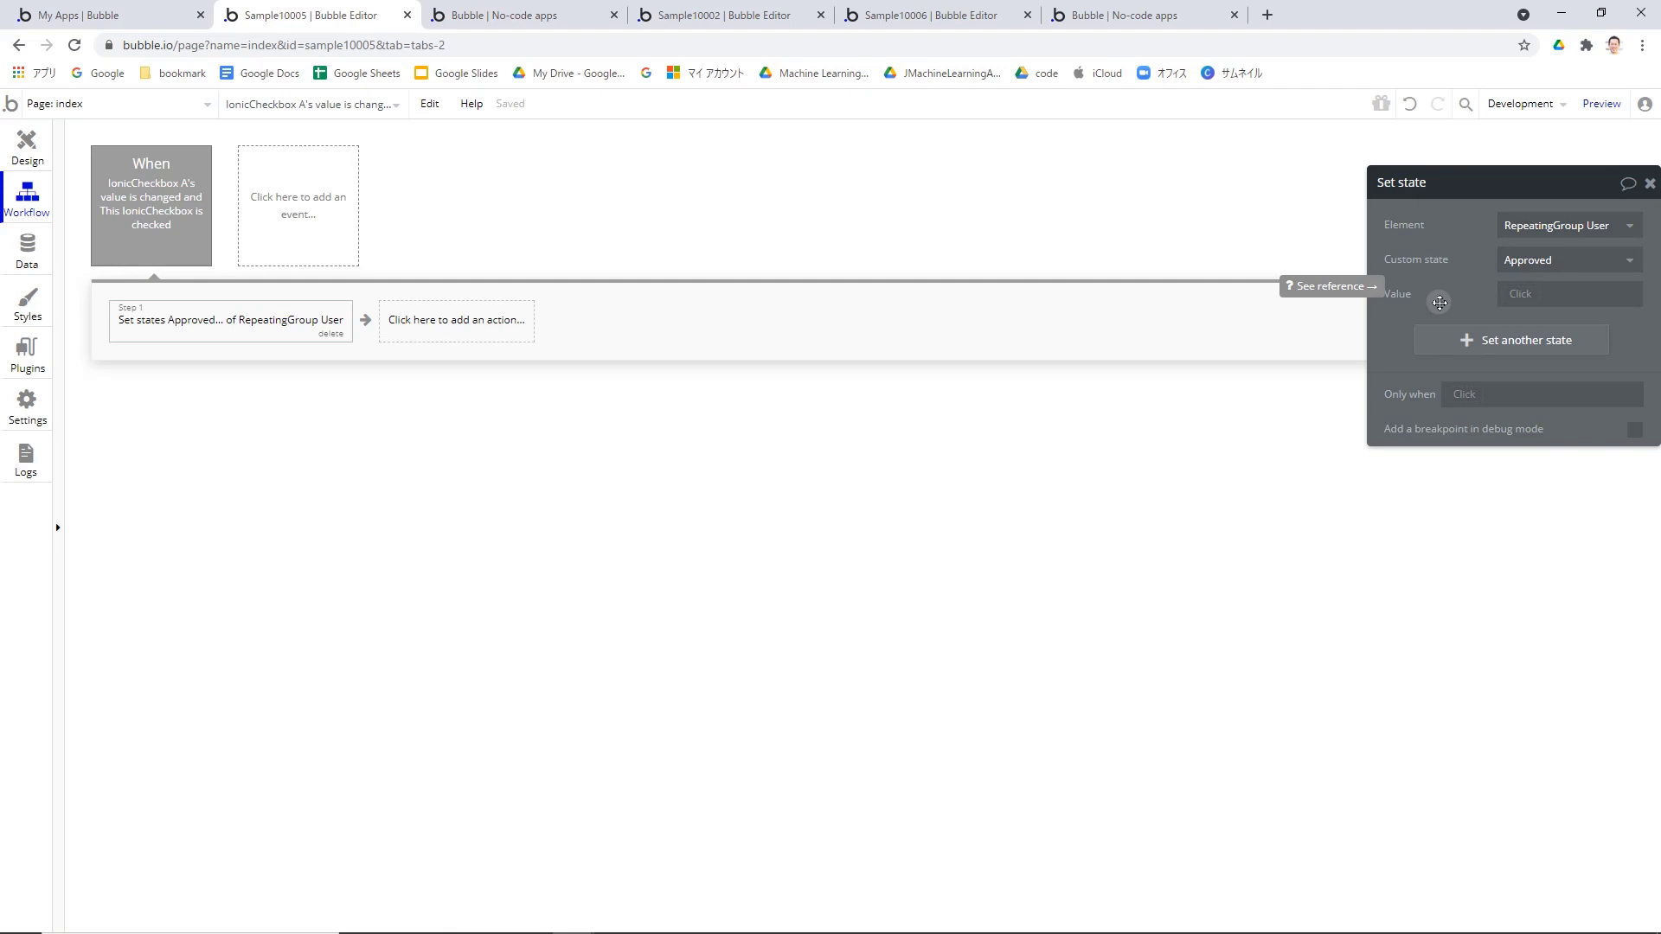
Step: Set the state's value to RepeatingGroup User's Approved:plus item Current cell's User
{"action": "left_click", "coordinate": [1523, 293]}
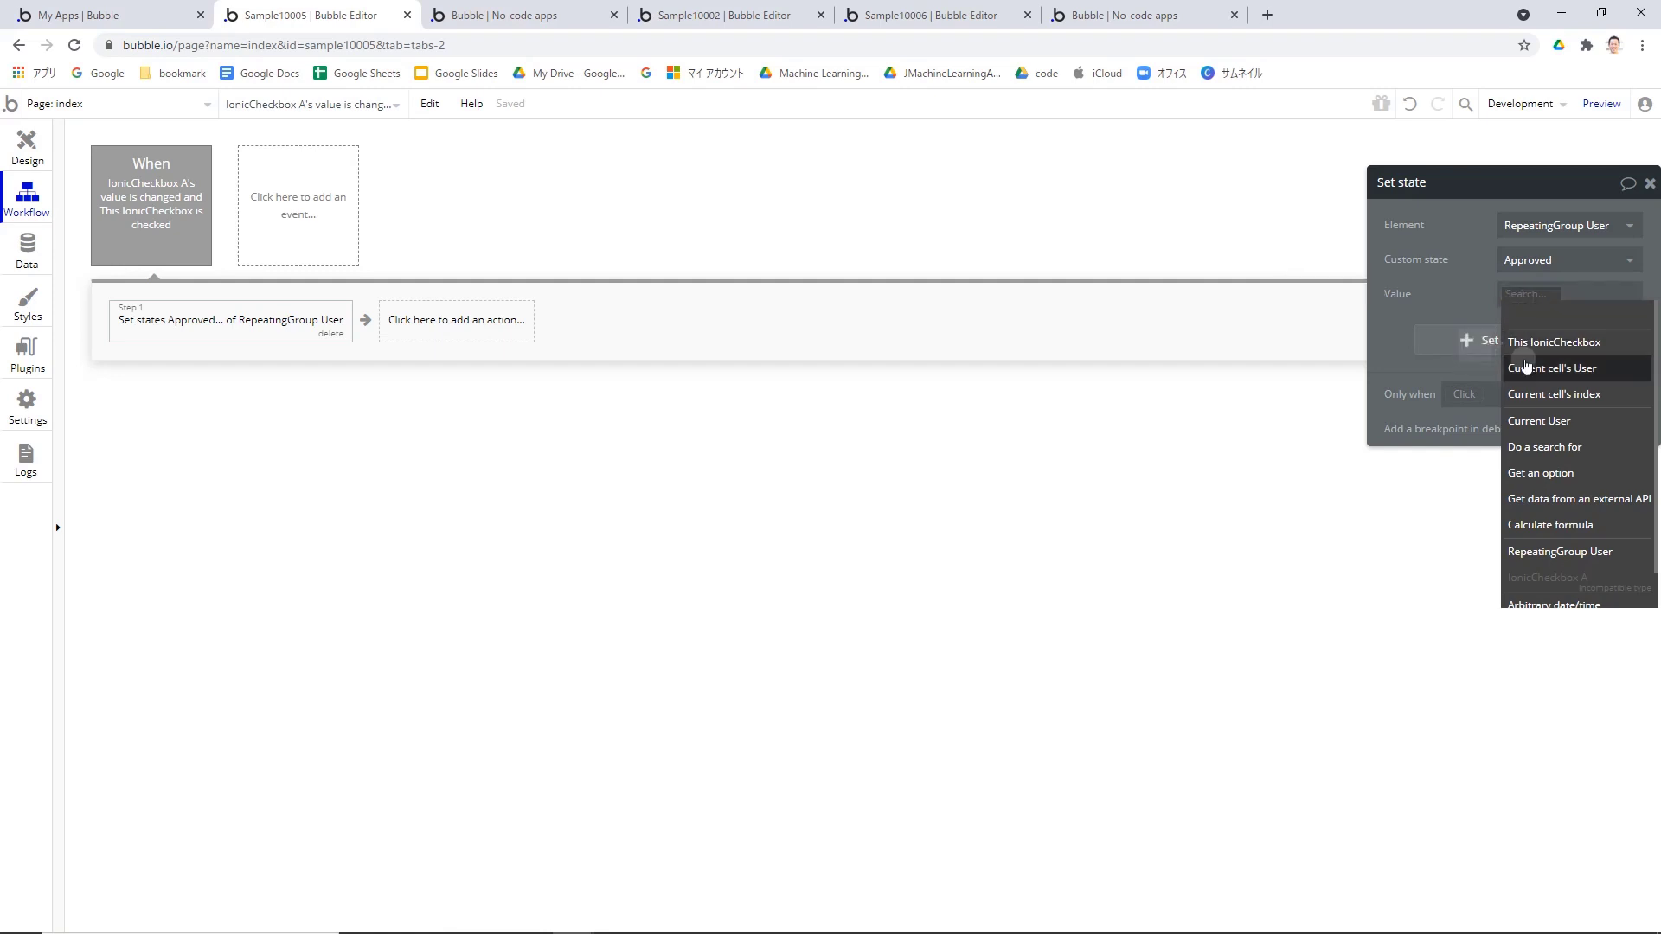
{"action": "left_click", "coordinate": [1560, 554]}
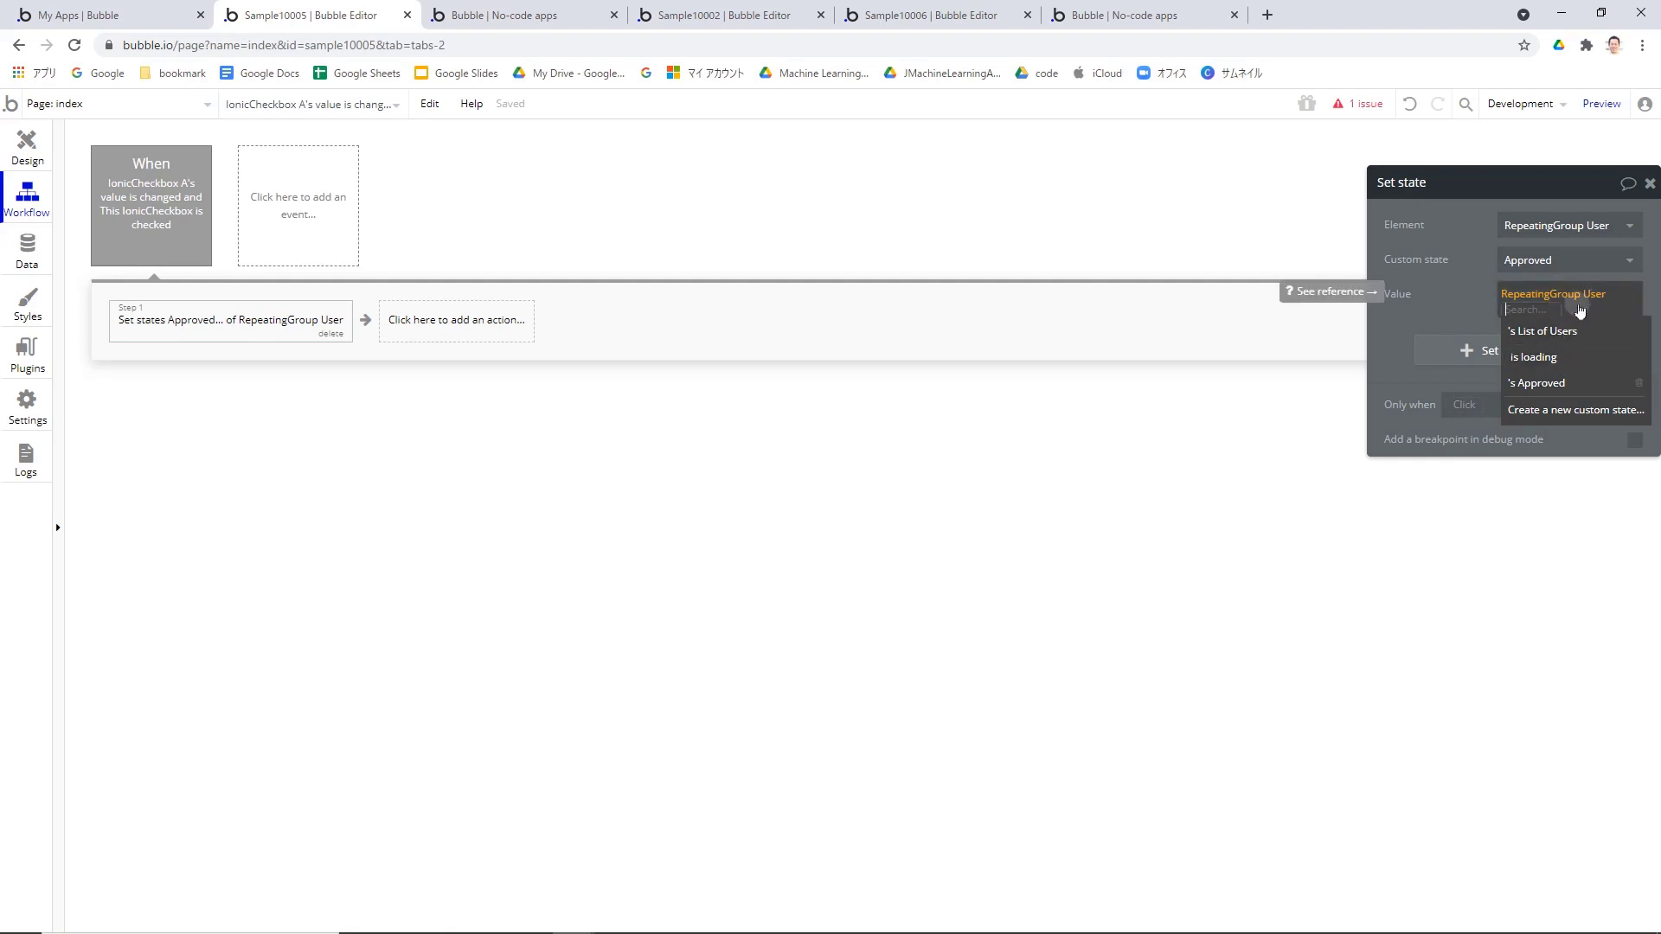
{"action": "left_click", "coordinate": [1538, 382]}
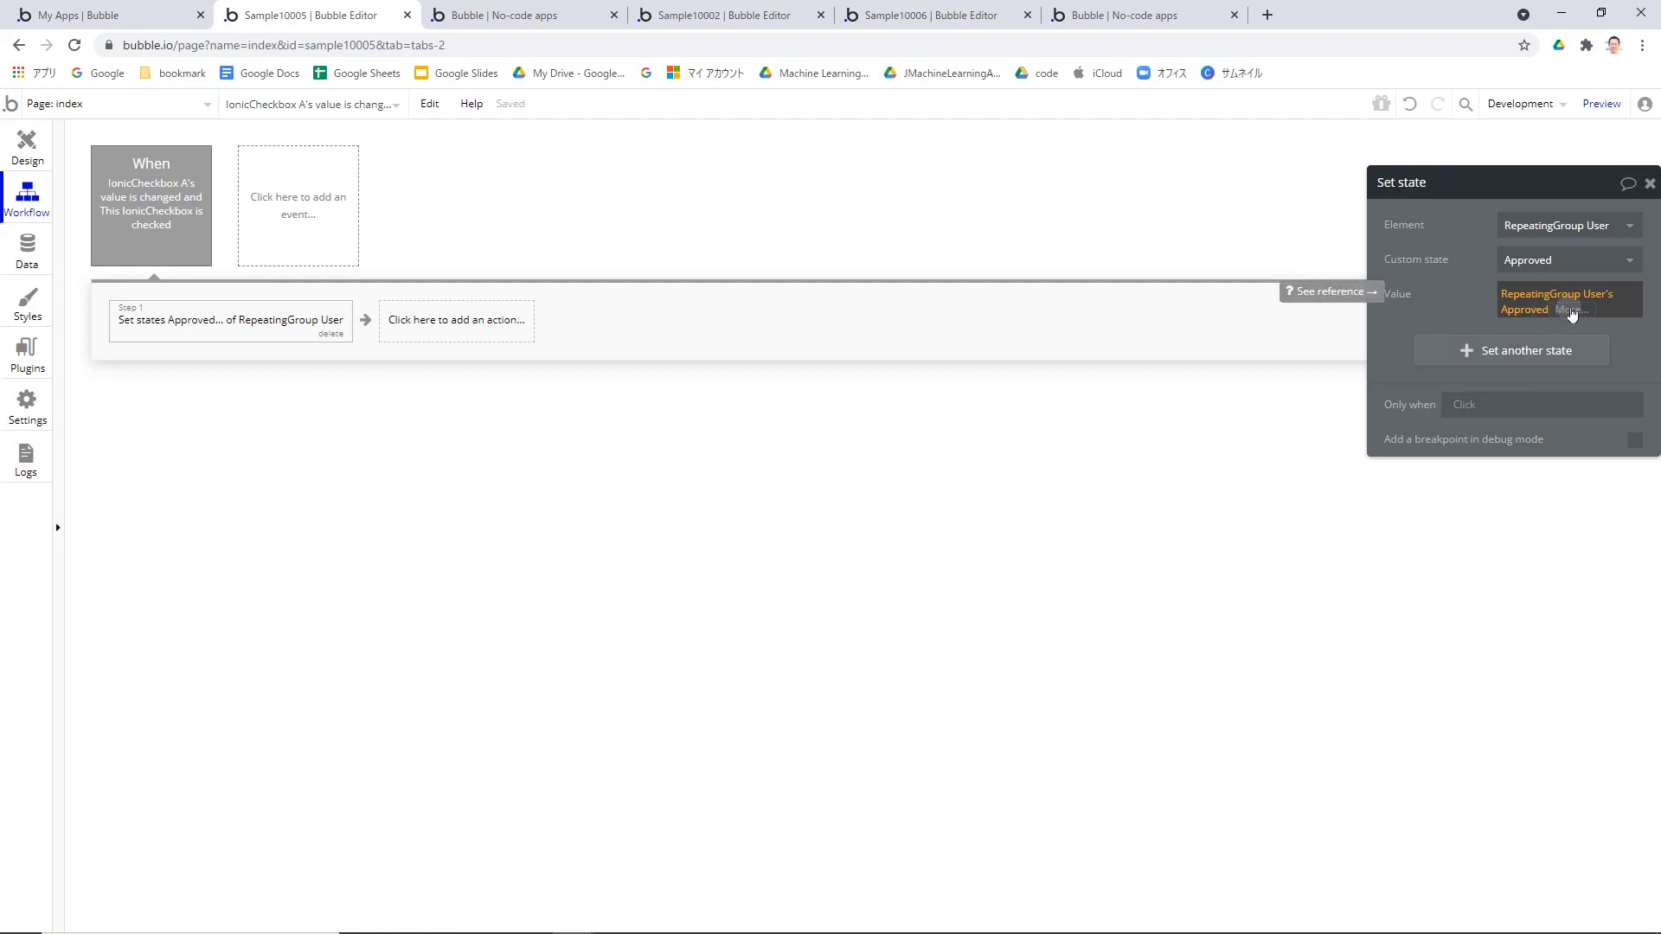
{"action": "left_click", "coordinate": [1569, 309]}
{"action": "type", "text": "p"}
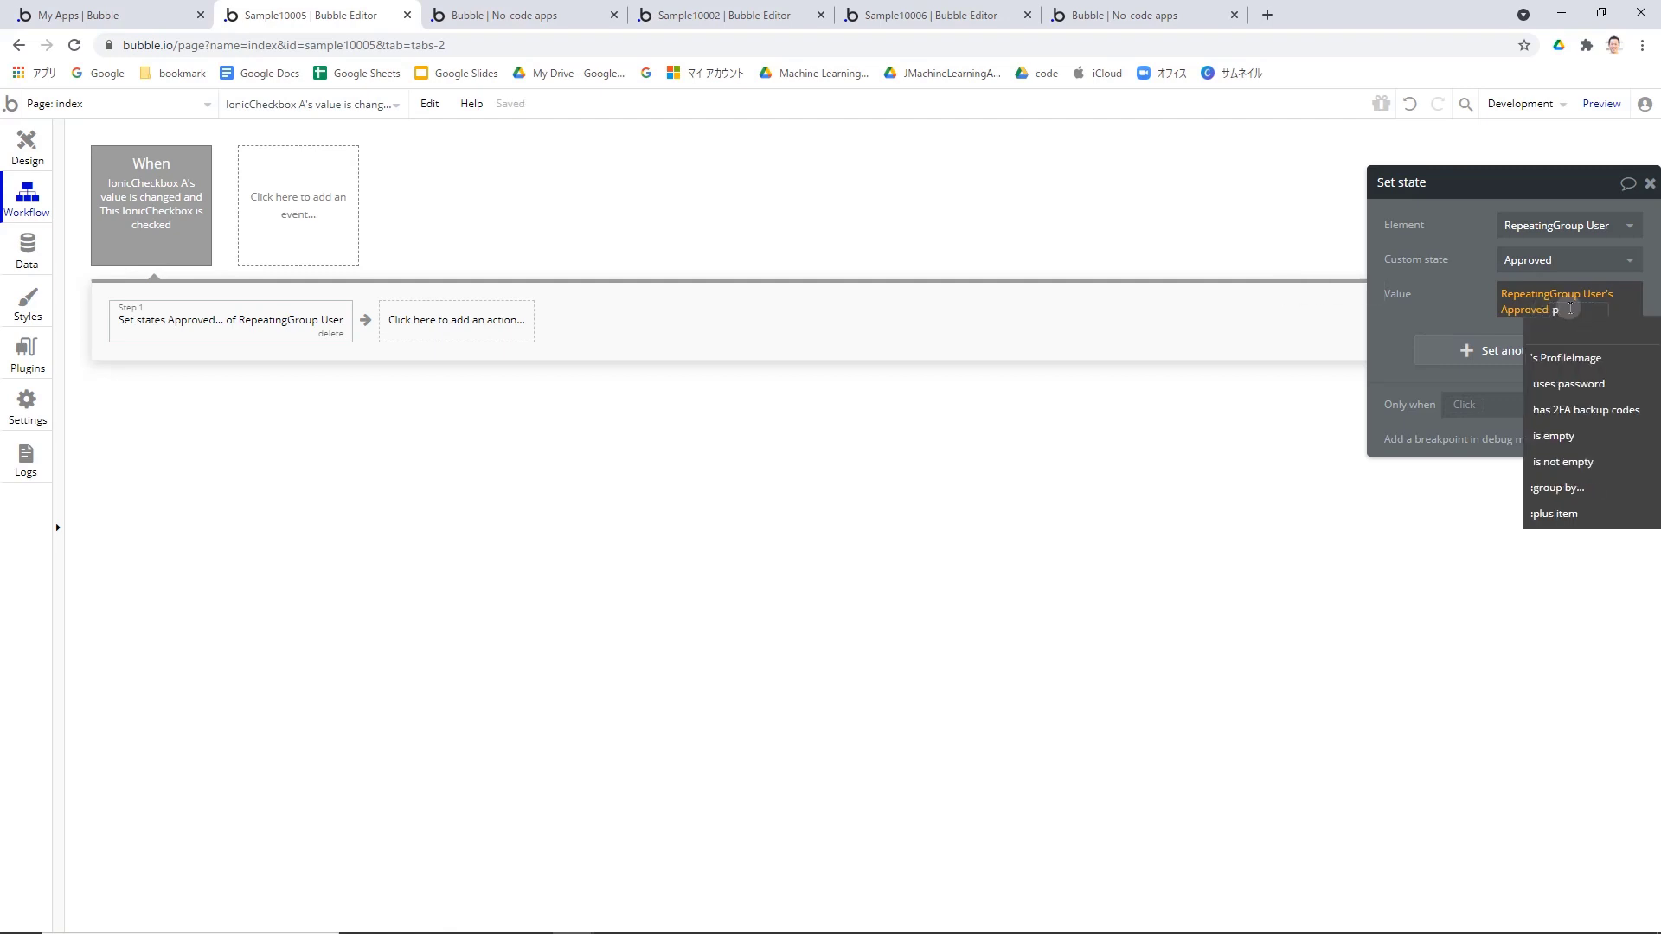
{"action": "left_click", "coordinate": [1556, 513]}
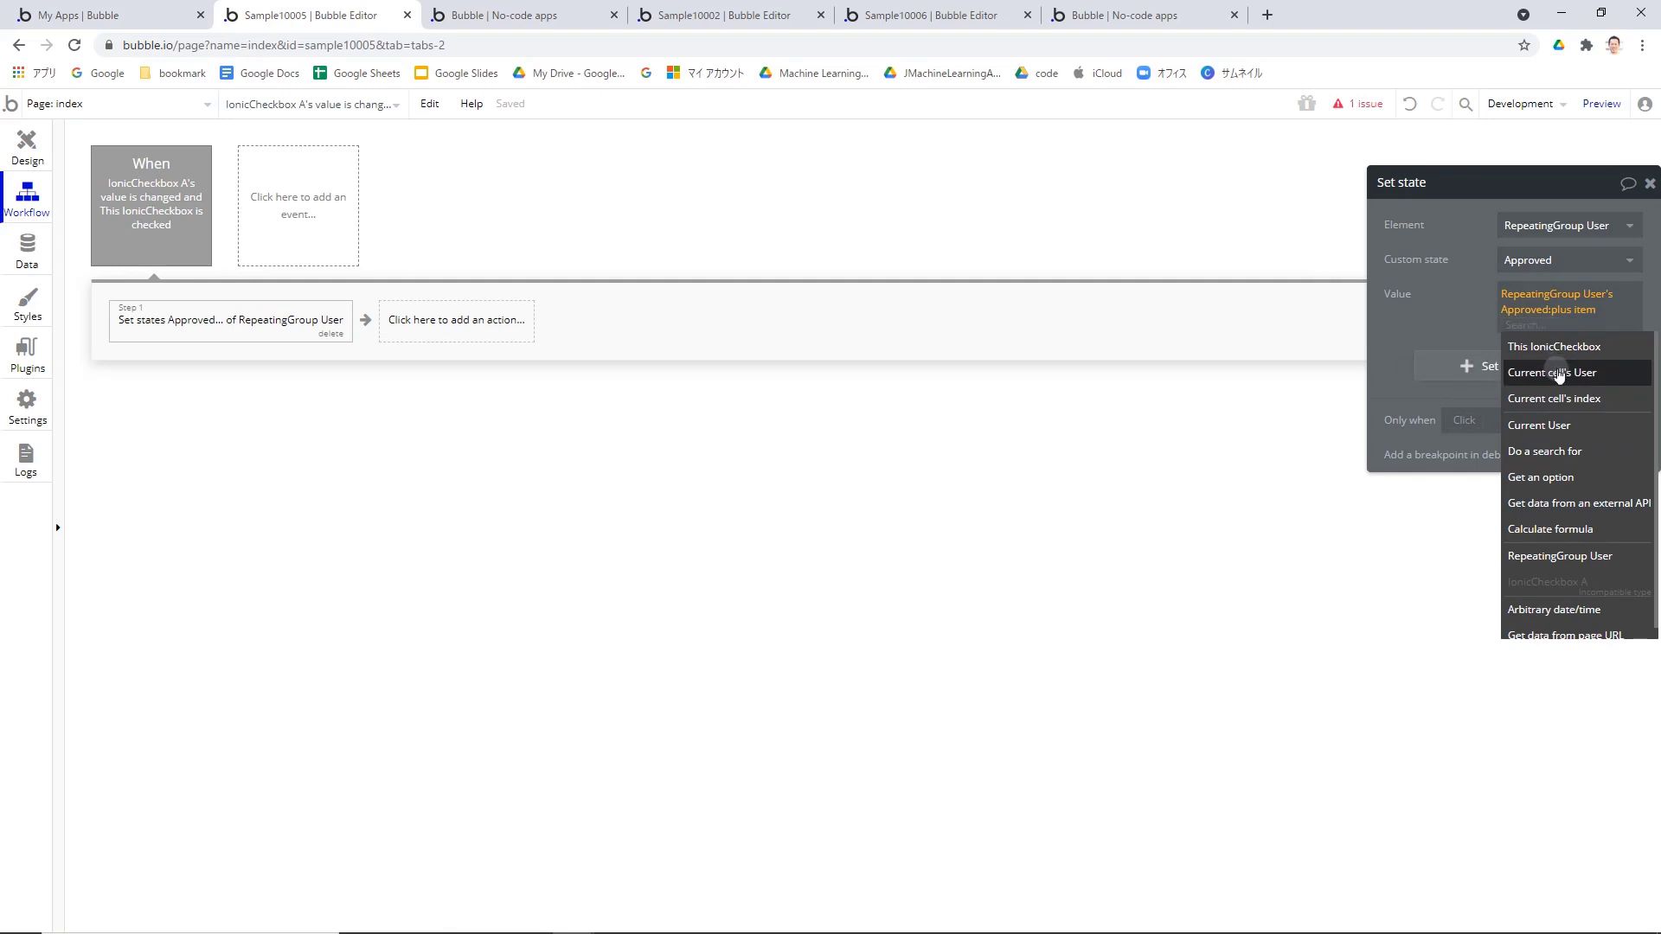
{"action": "left_click", "coordinate": [1557, 374]}
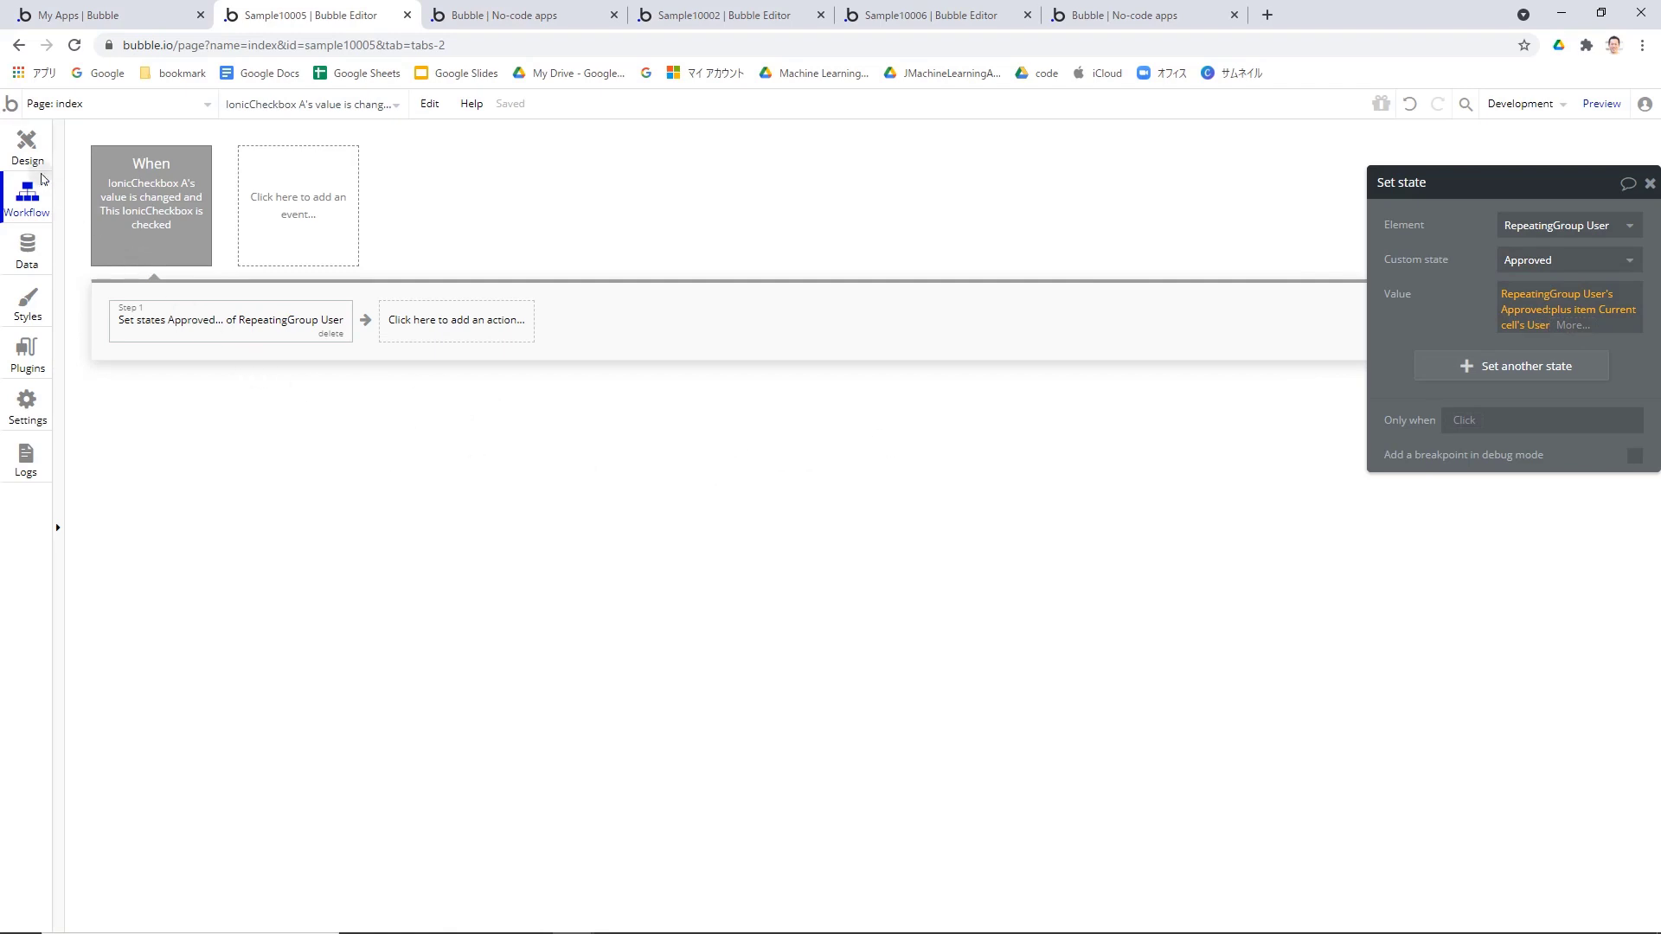
Step: Return to the page design and draw a tall group container beside the existing user list
{"action": "left_click", "coordinate": [22, 149]}
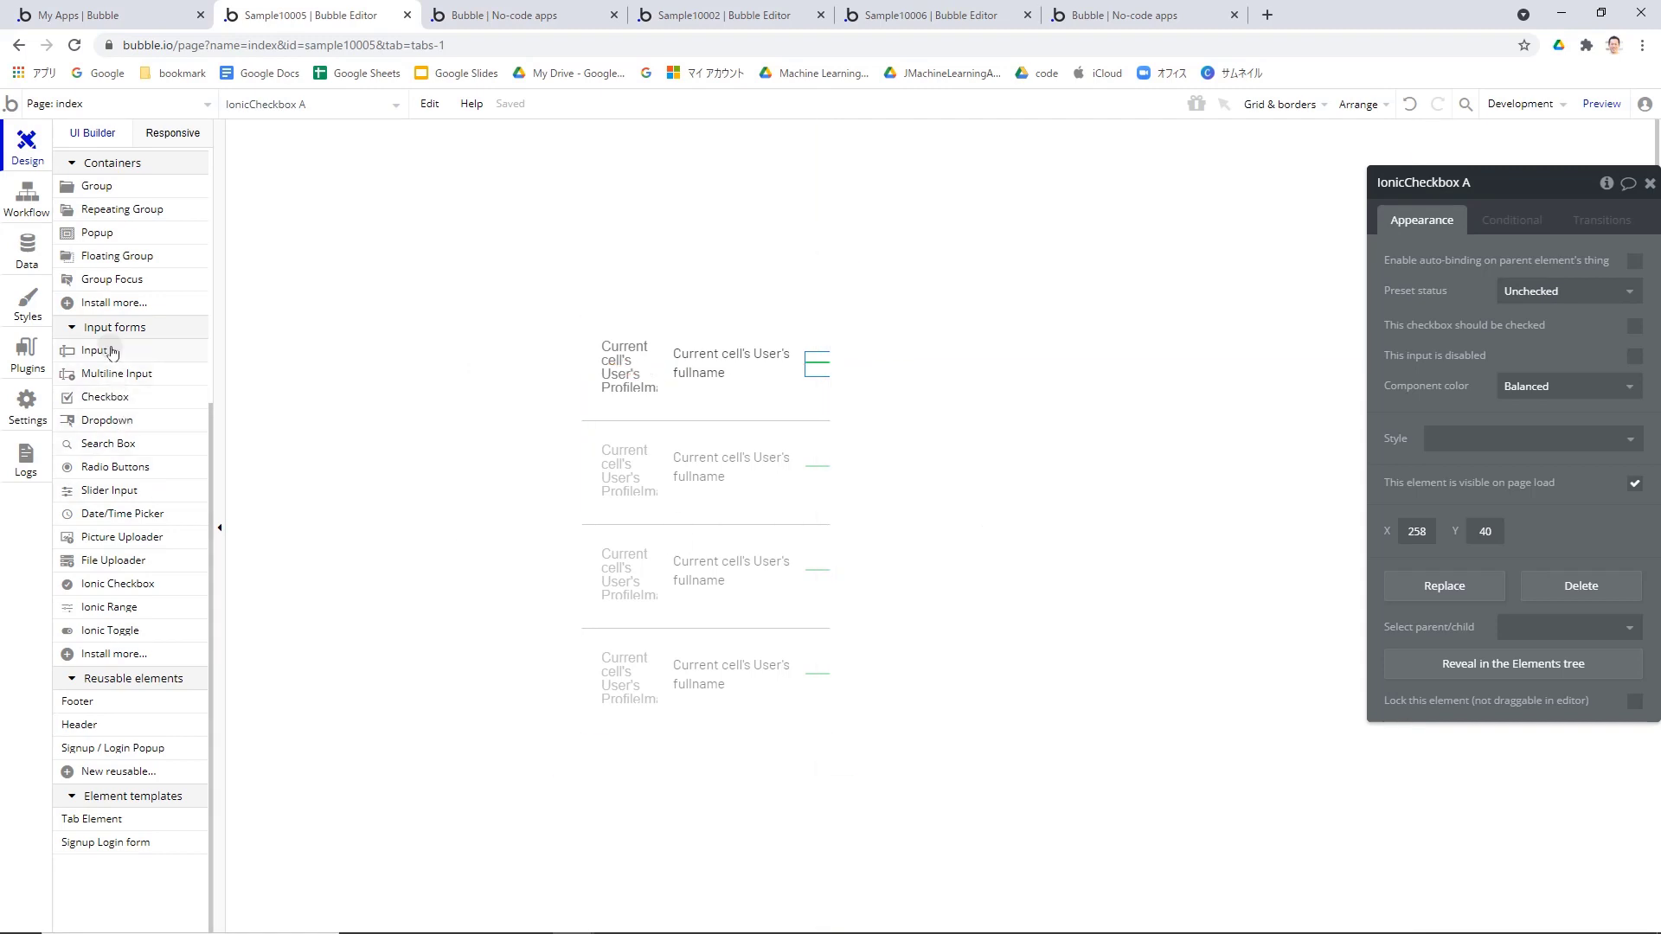
{"action": "scroll", "coordinate": [115, 542], "scroll_direction": "up", "scroll_amount": 5}
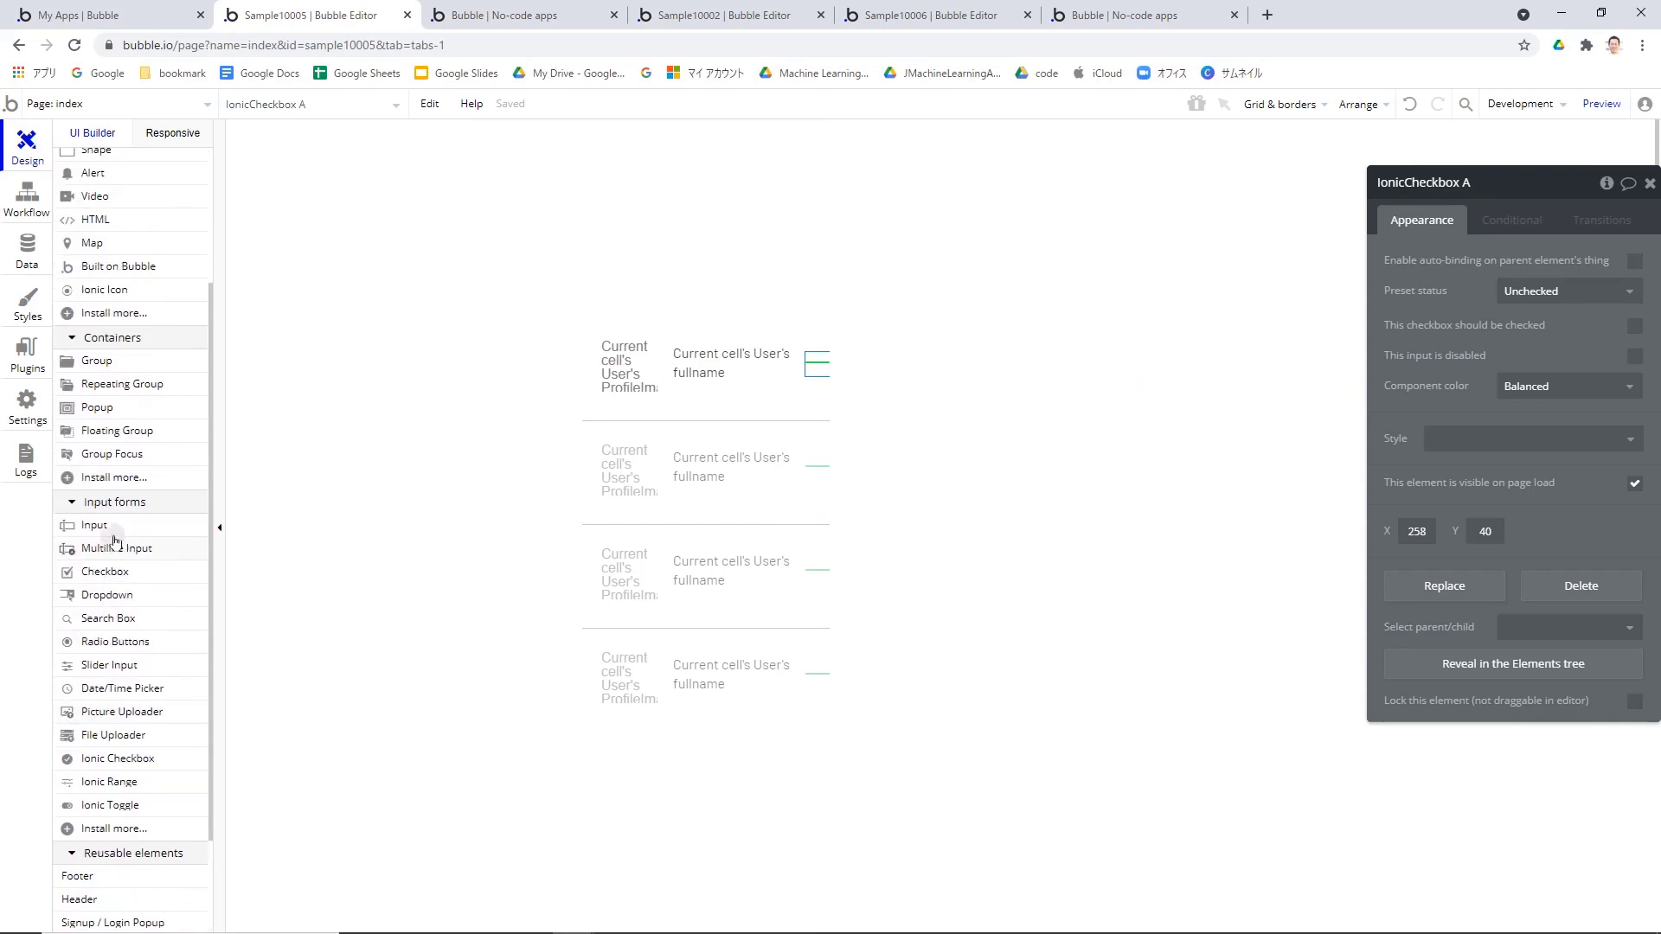
{"action": "left_click", "coordinate": [124, 557]}
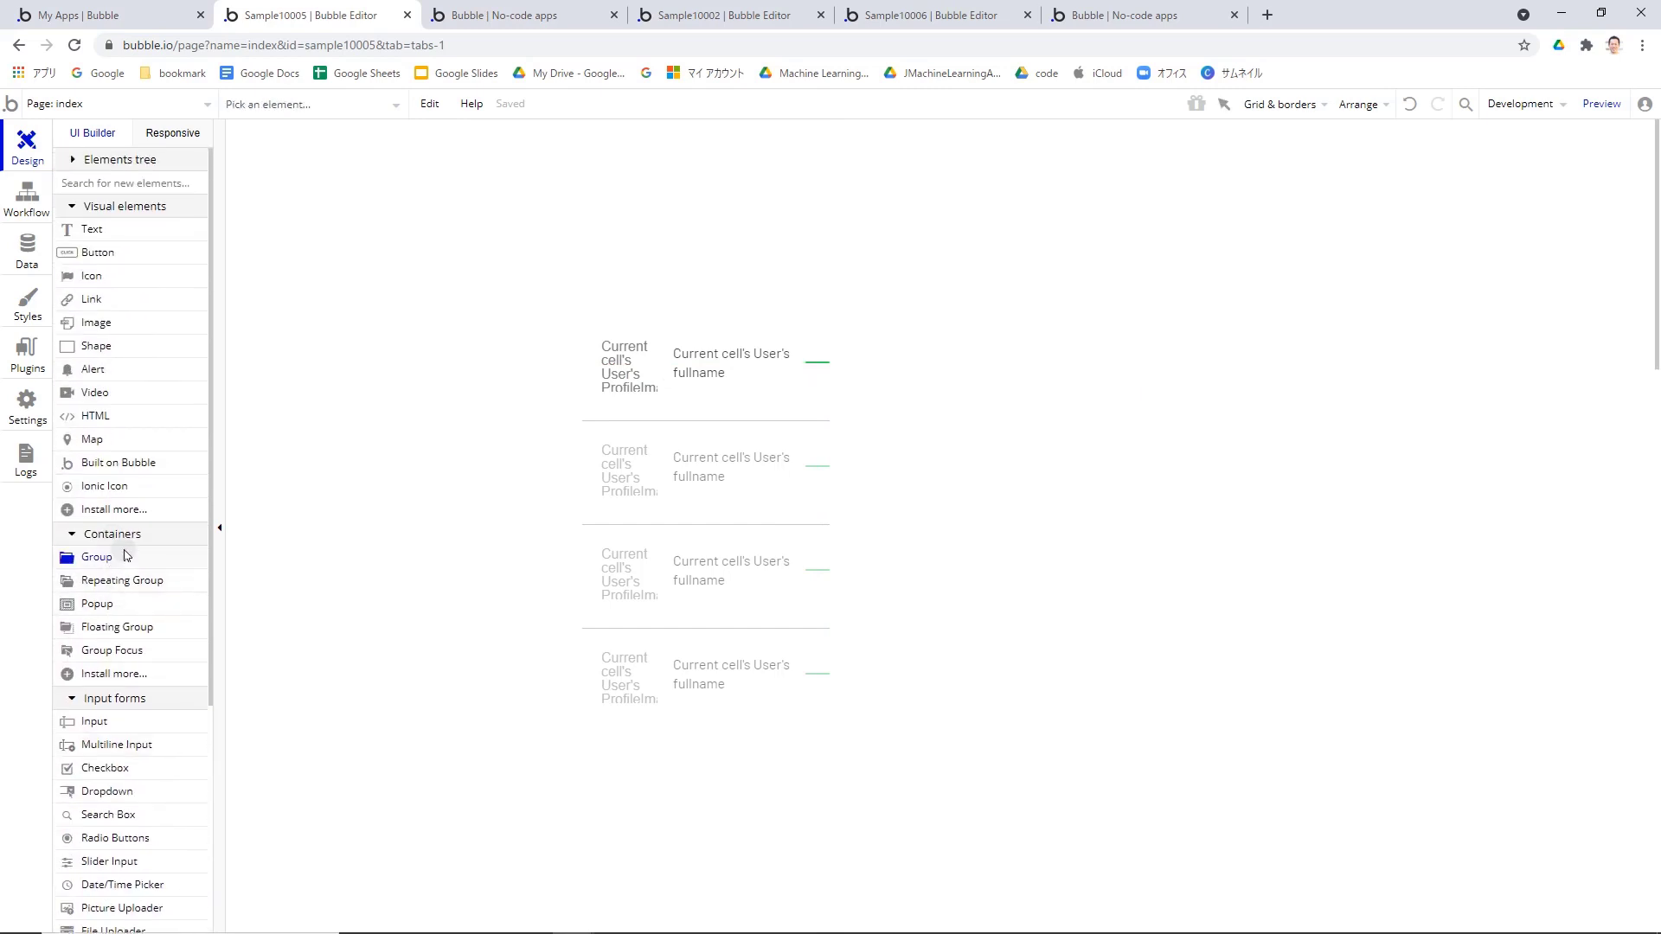
{"action": "left_click_drag", "start_coordinate": [982, 314], "coordinate": [1262, 702]}
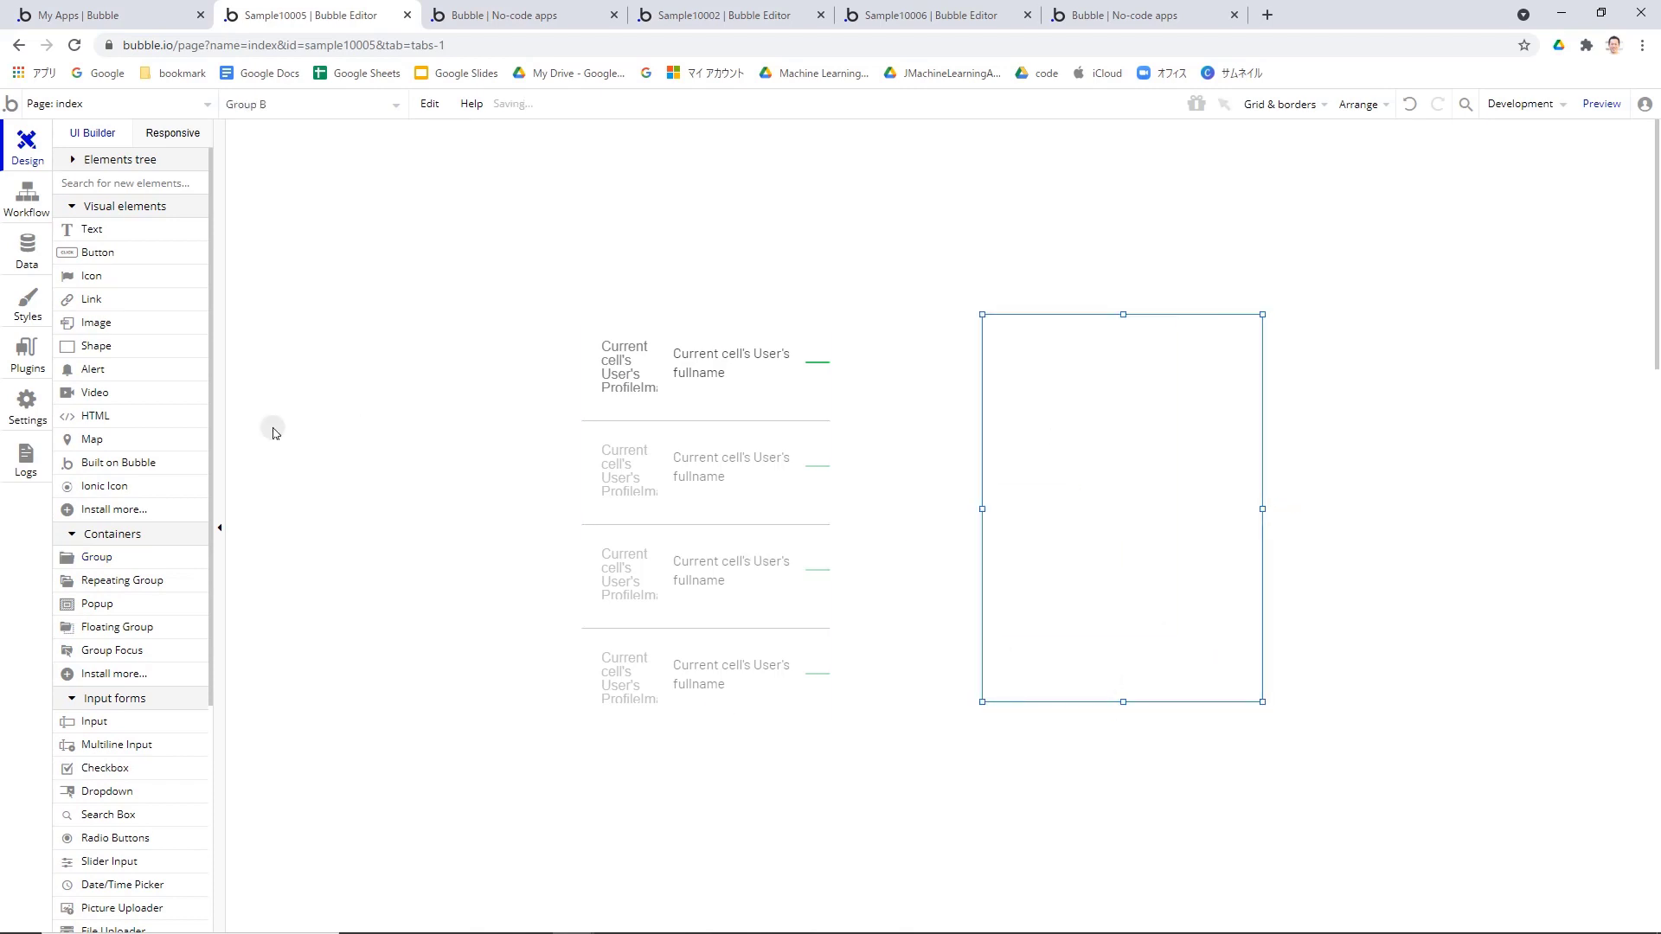
Step: Draw a repeating group about 273 by 389 px inside the new group, positioned at about X 26, Y 20
{"action": "left_click", "coordinate": [130, 589]}
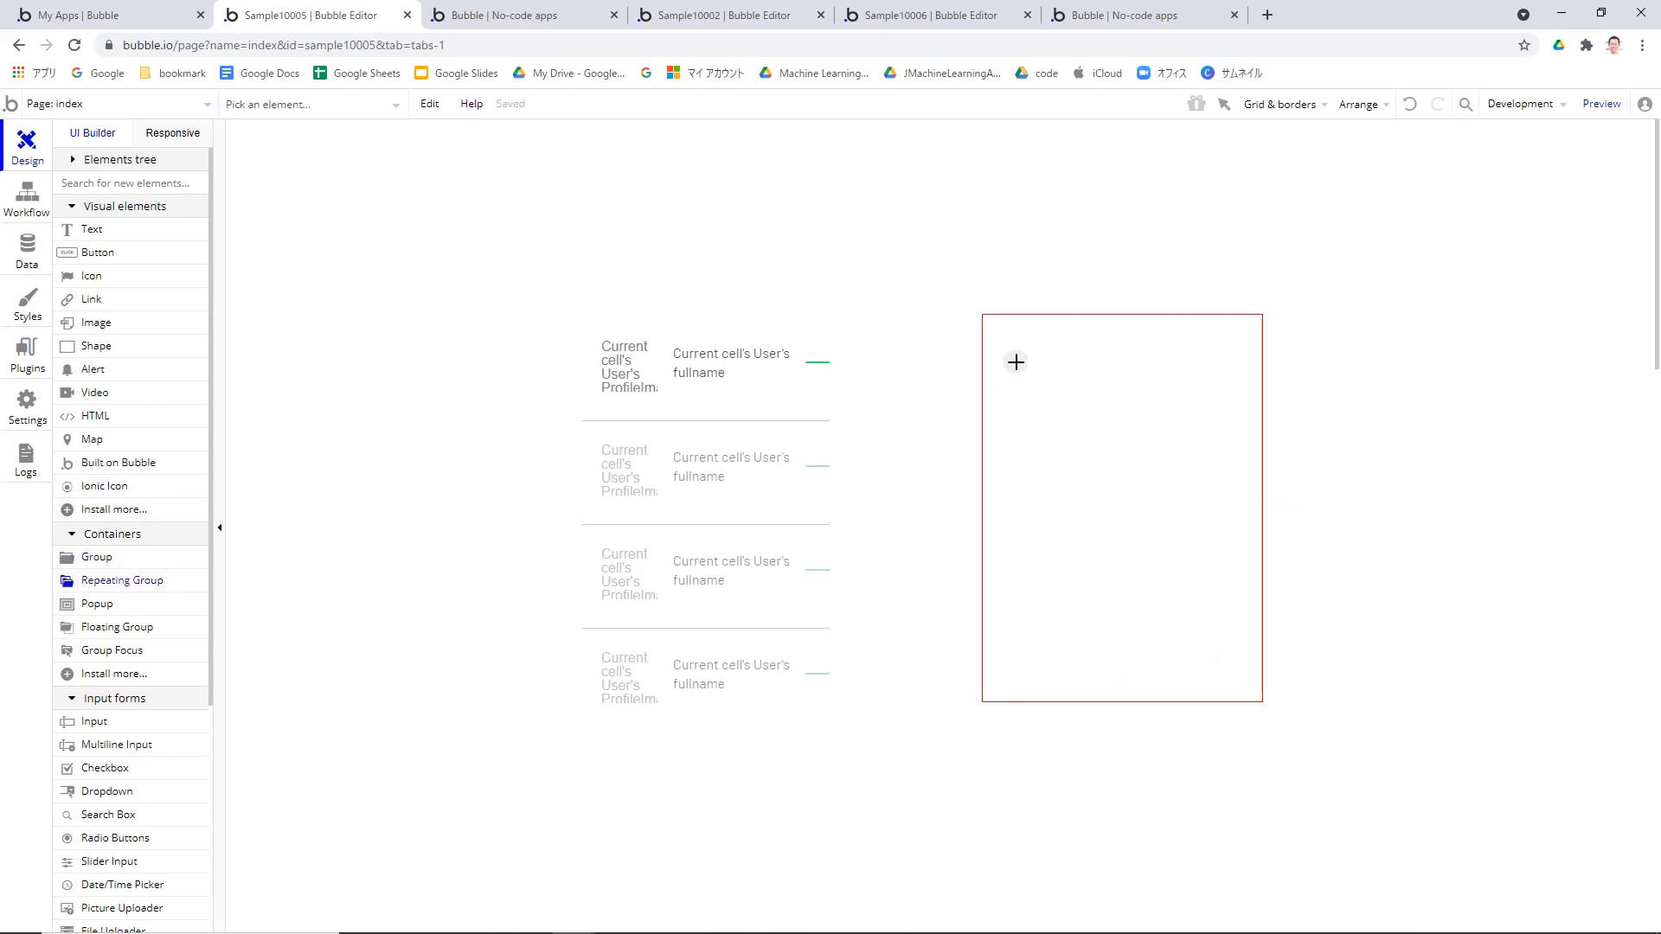
{"action": "mouse_move", "coordinate": [1016, 349]}
{"action": "left_mouse_down"}
{"action": "mouse_move", "coordinate": [1194, 644]}
{"action": "mouse_move", "coordinate": [1248, 686]}
{"action": "left_mouse_up"}
{"action": "left_click_drag", "start_coordinate": [1193, 605], "coordinate": [1182, 594]}
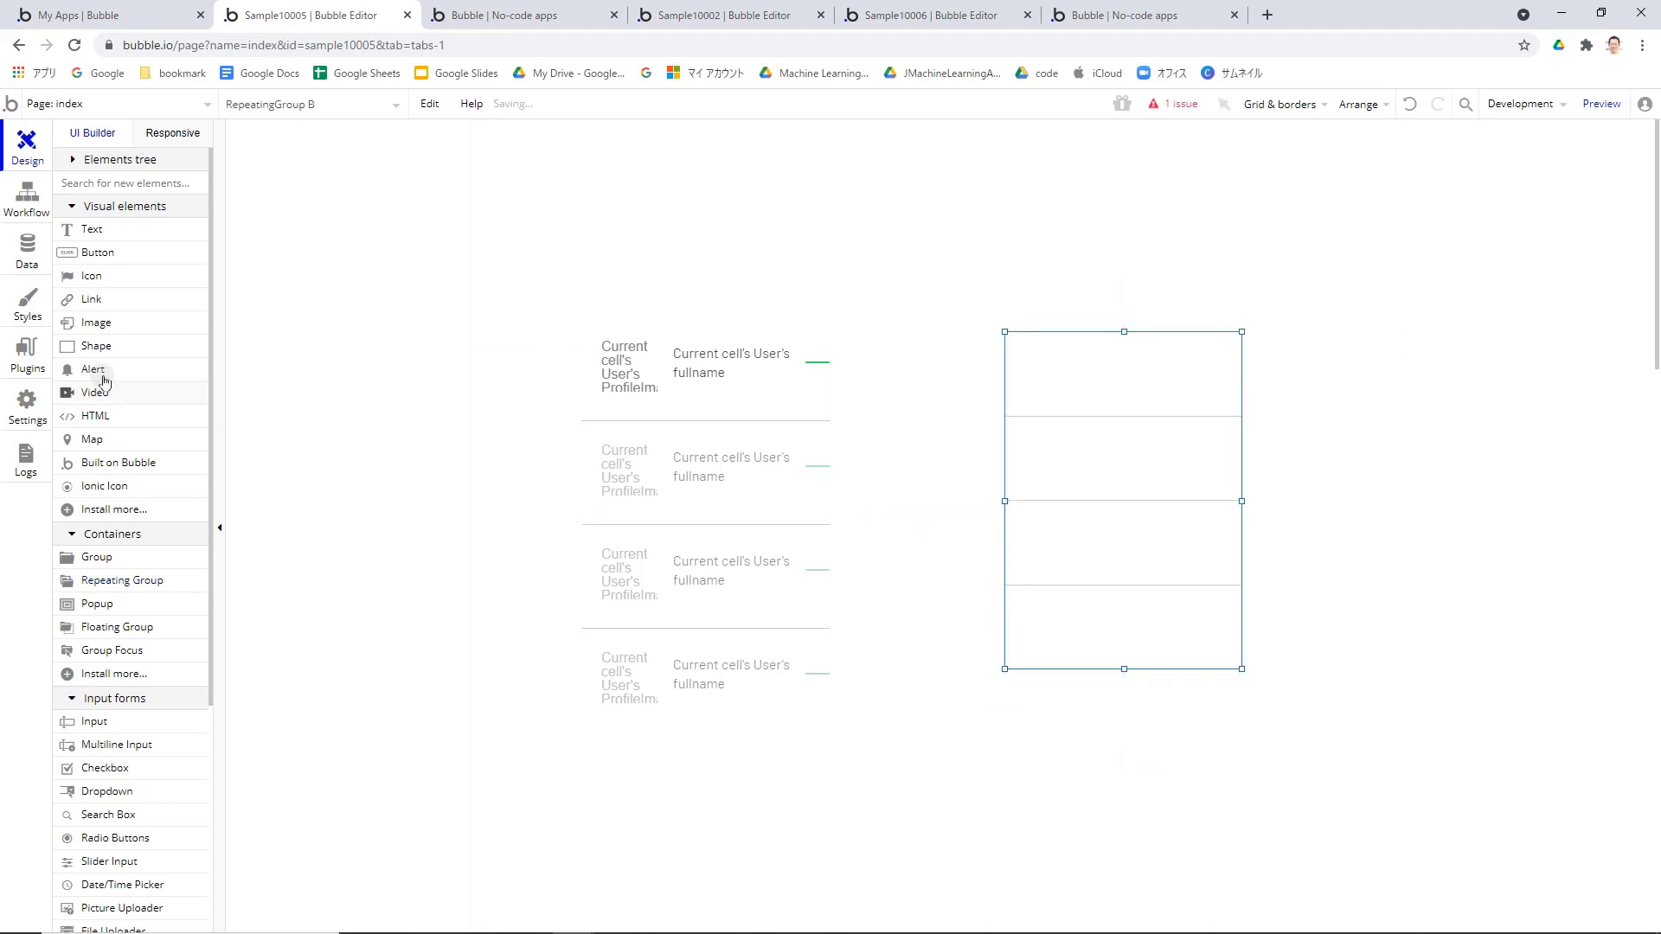
Step: Rename the new repeating group to RepeatingGroup Approved and set its type of content to User
{"action": "double_click", "coordinate": [1193, 337]}
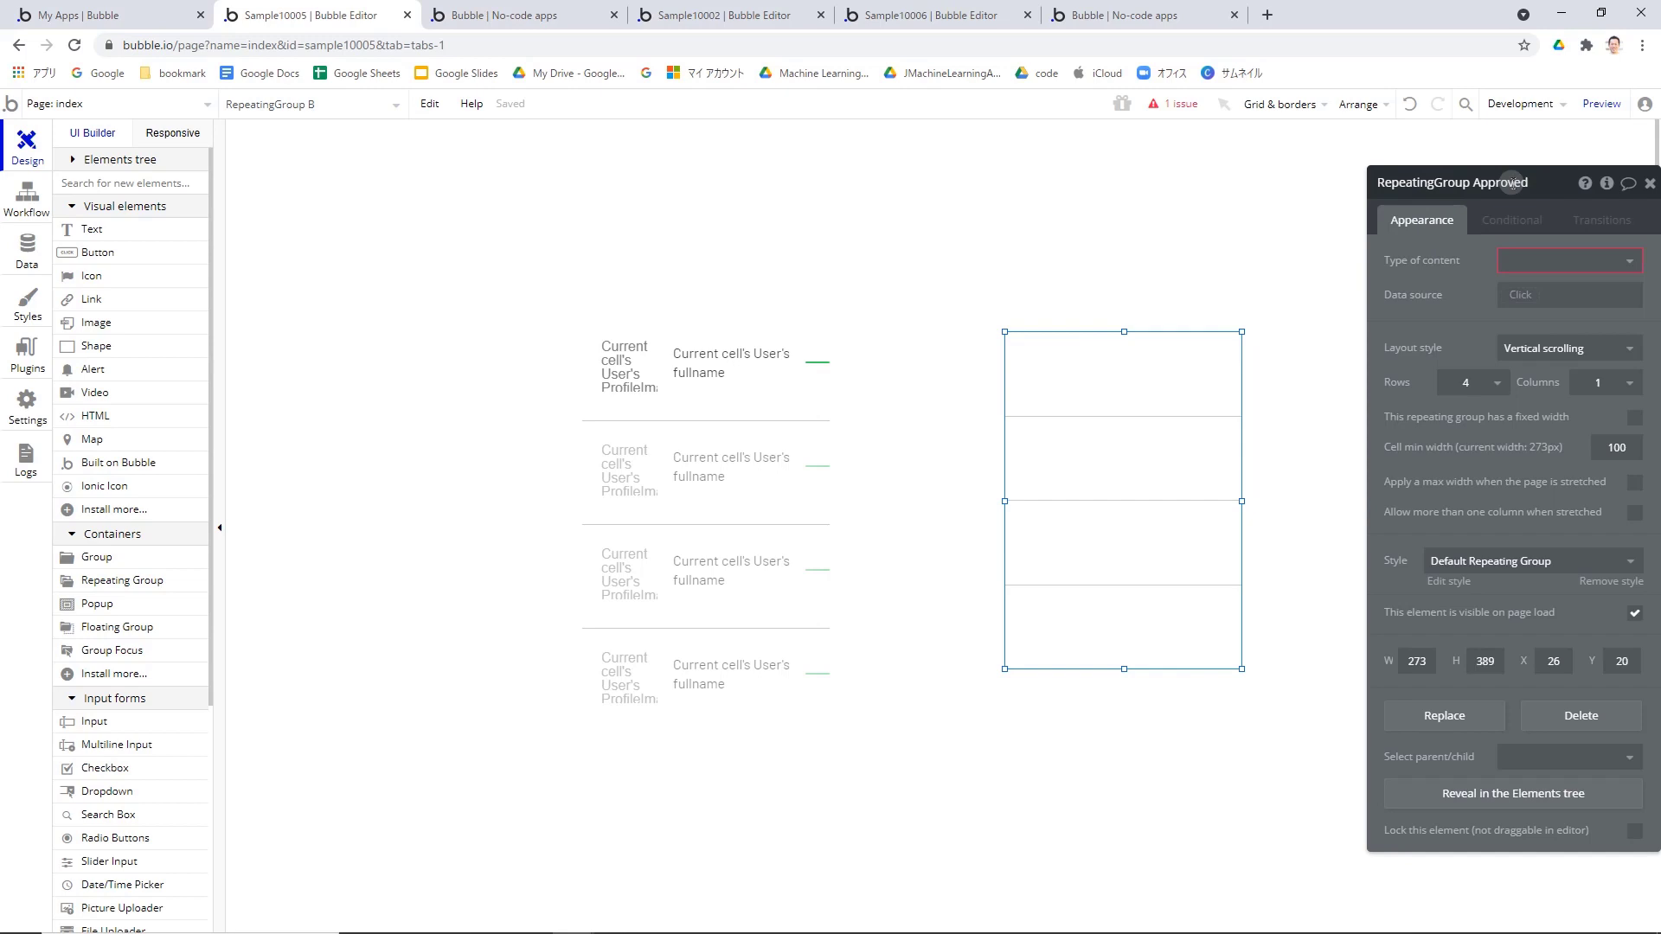
{"action": "left_click", "coordinate": [1561, 261]}
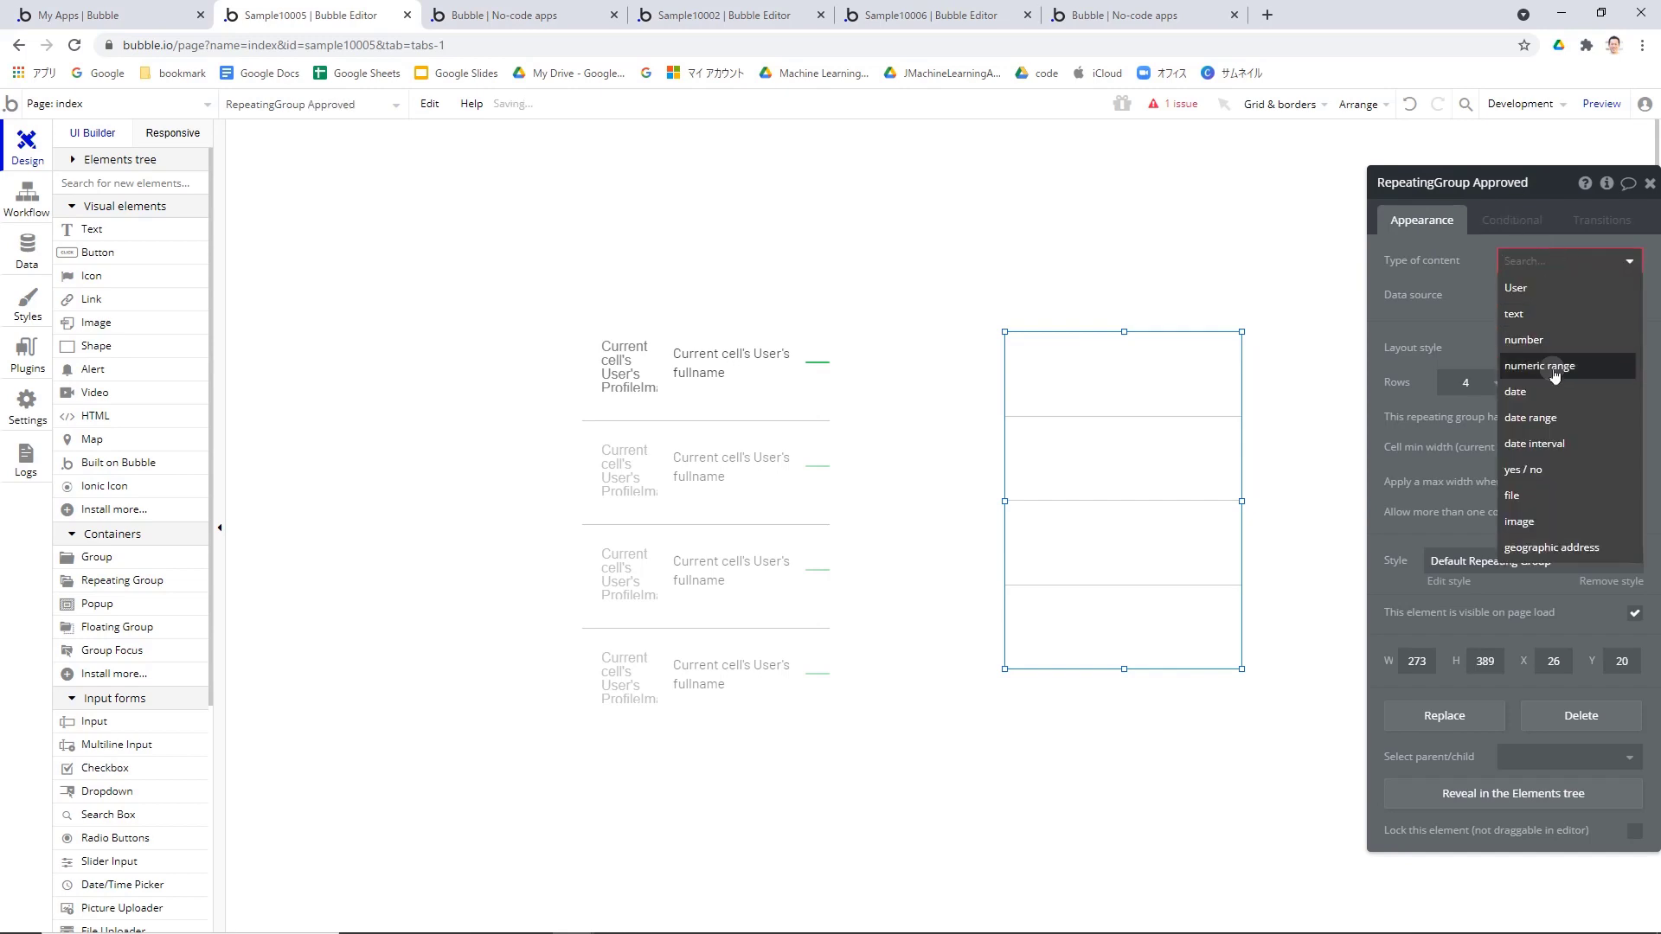
{"action": "left_click", "coordinate": [1548, 290]}
Step: Set the data source of RepeatingGroup Approved to RepeatingGroup User's Approved
{"action": "left_click", "coordinate": [1541, 295]}
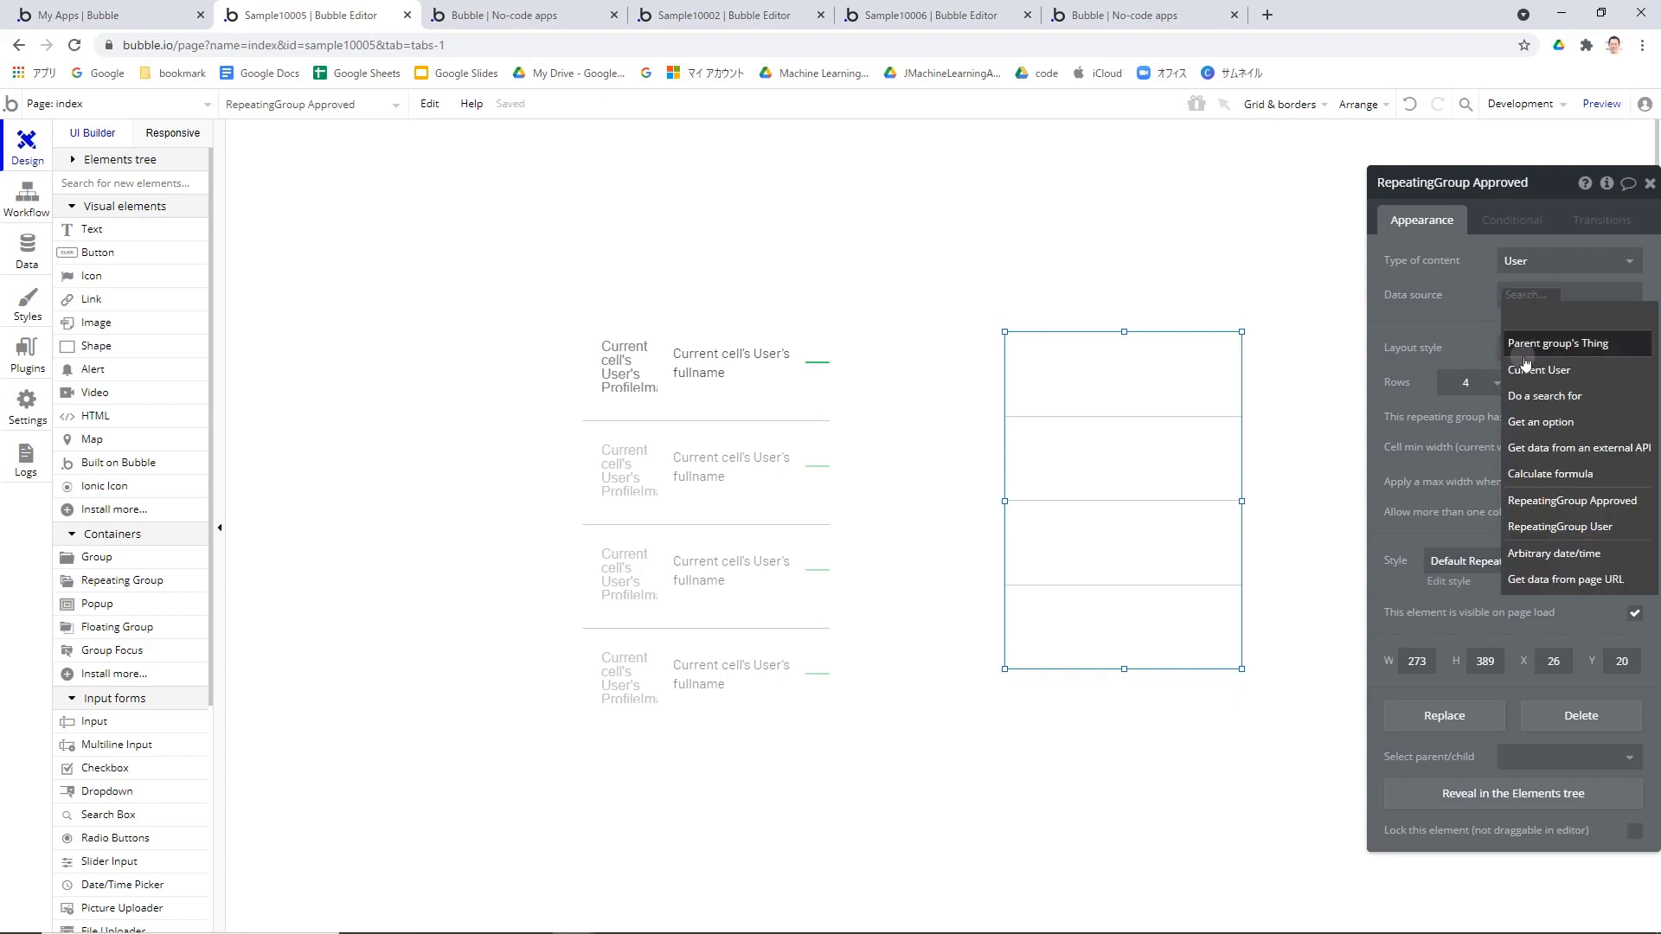
{"action": "left_click", "coordinate": [1550, 528]}
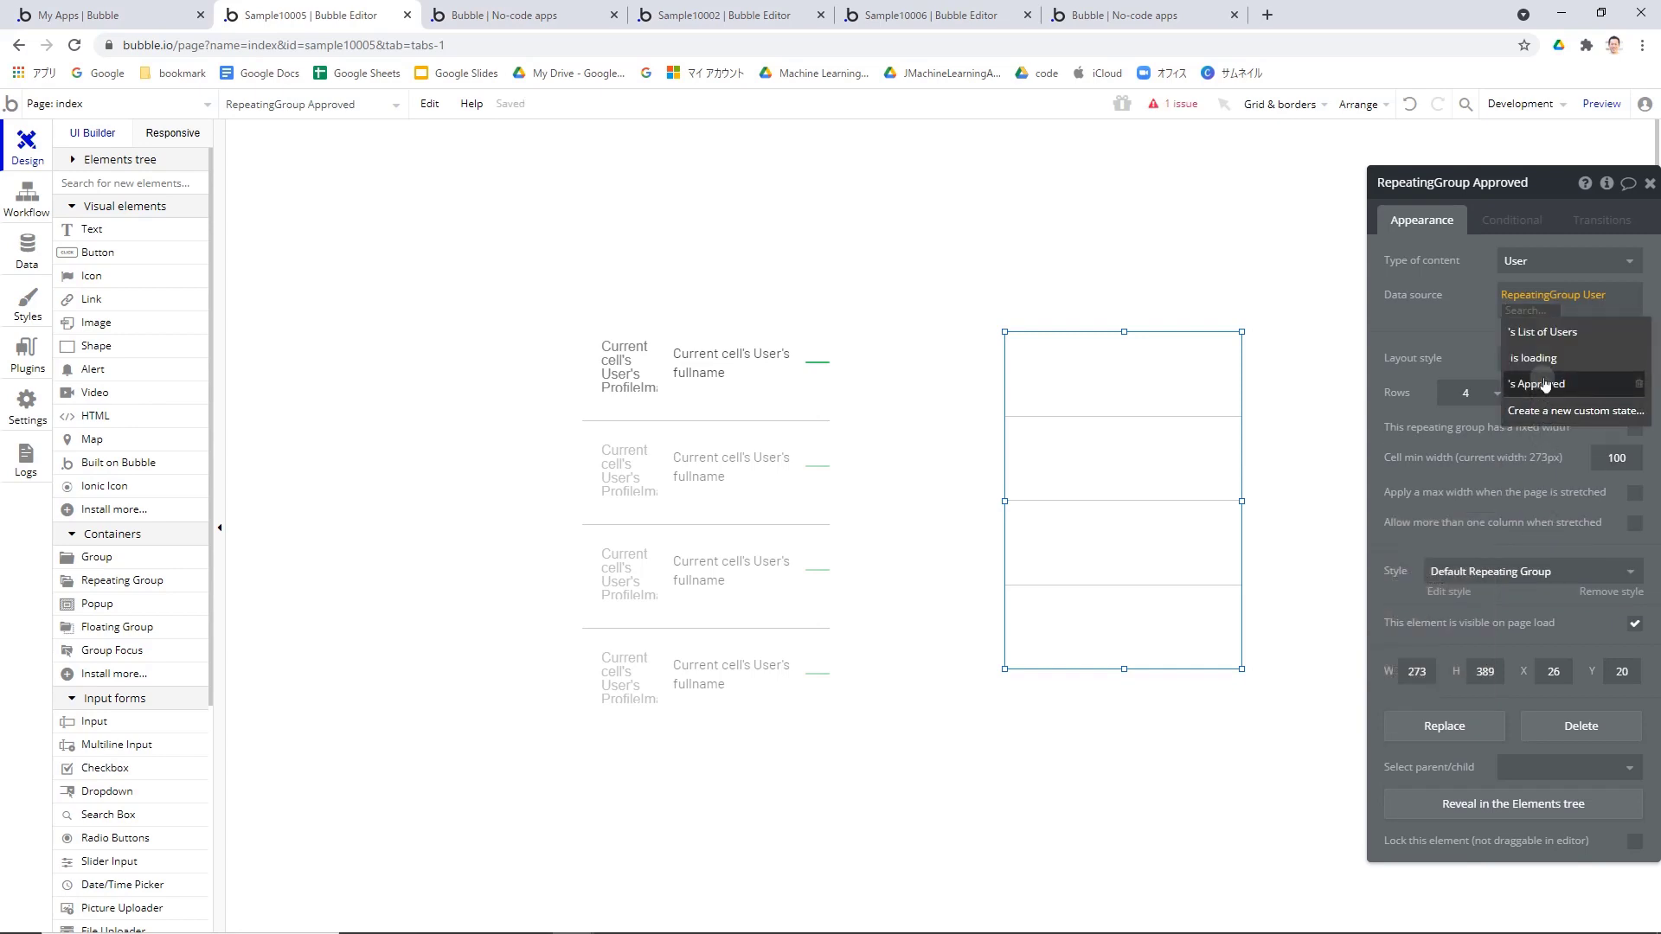
{"action": "key", "text": "BackSpace"}
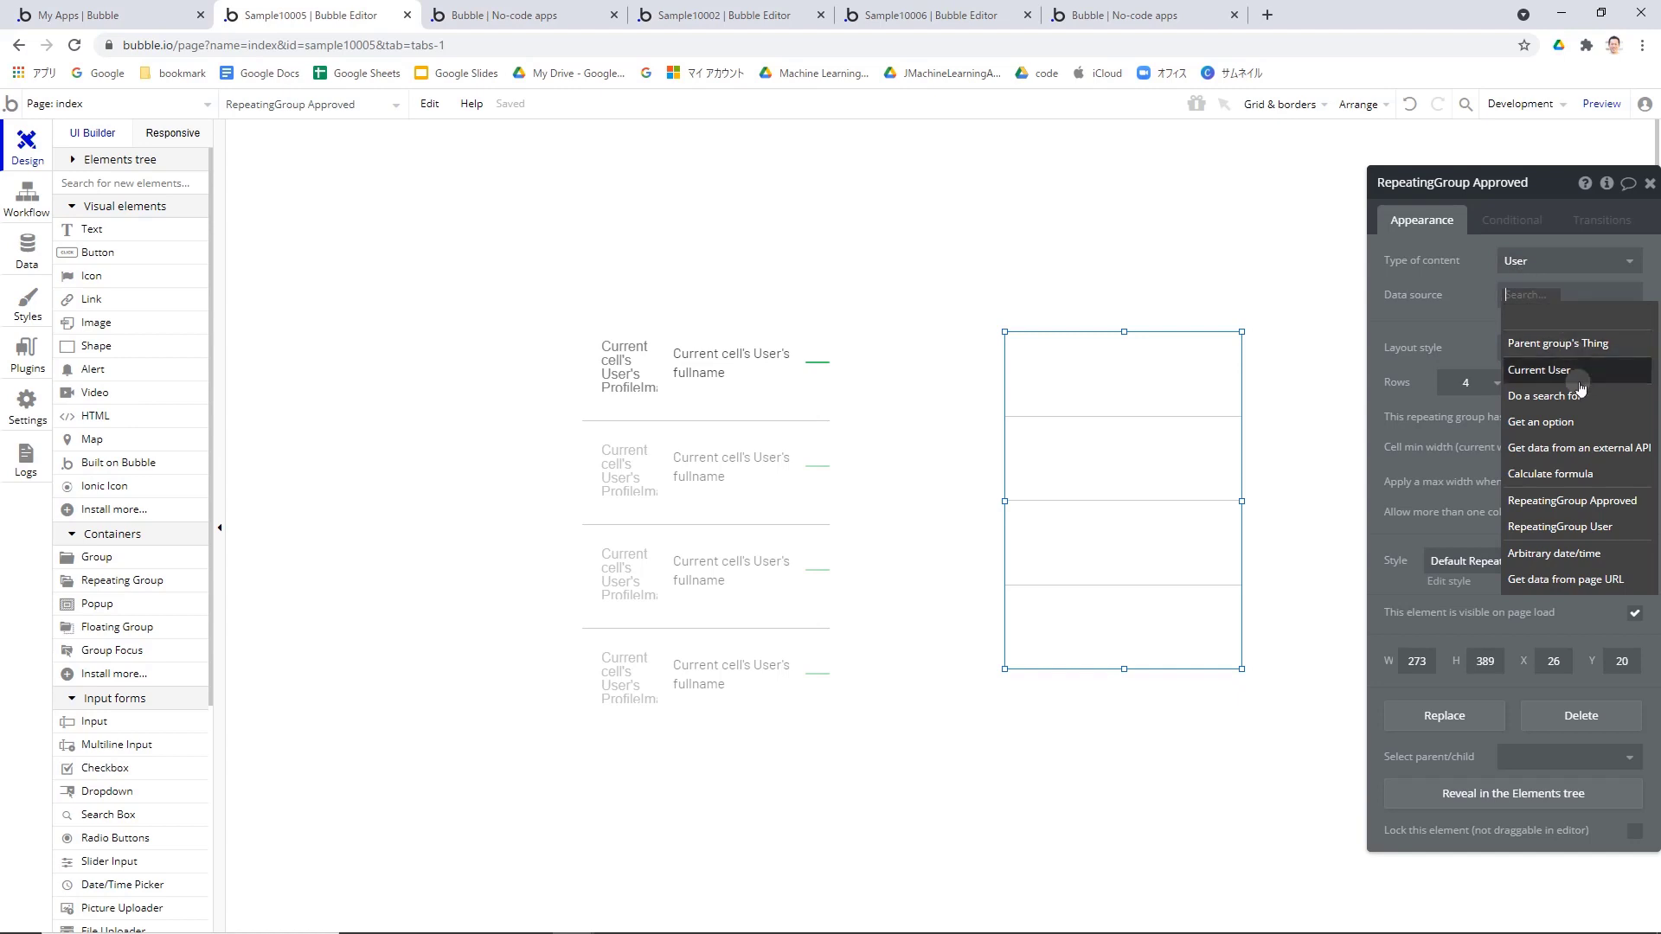
{"action": "left_click", "coordinate": [1537, 529]}
{"action": "left_click", "coordinate": [1544, 385]}
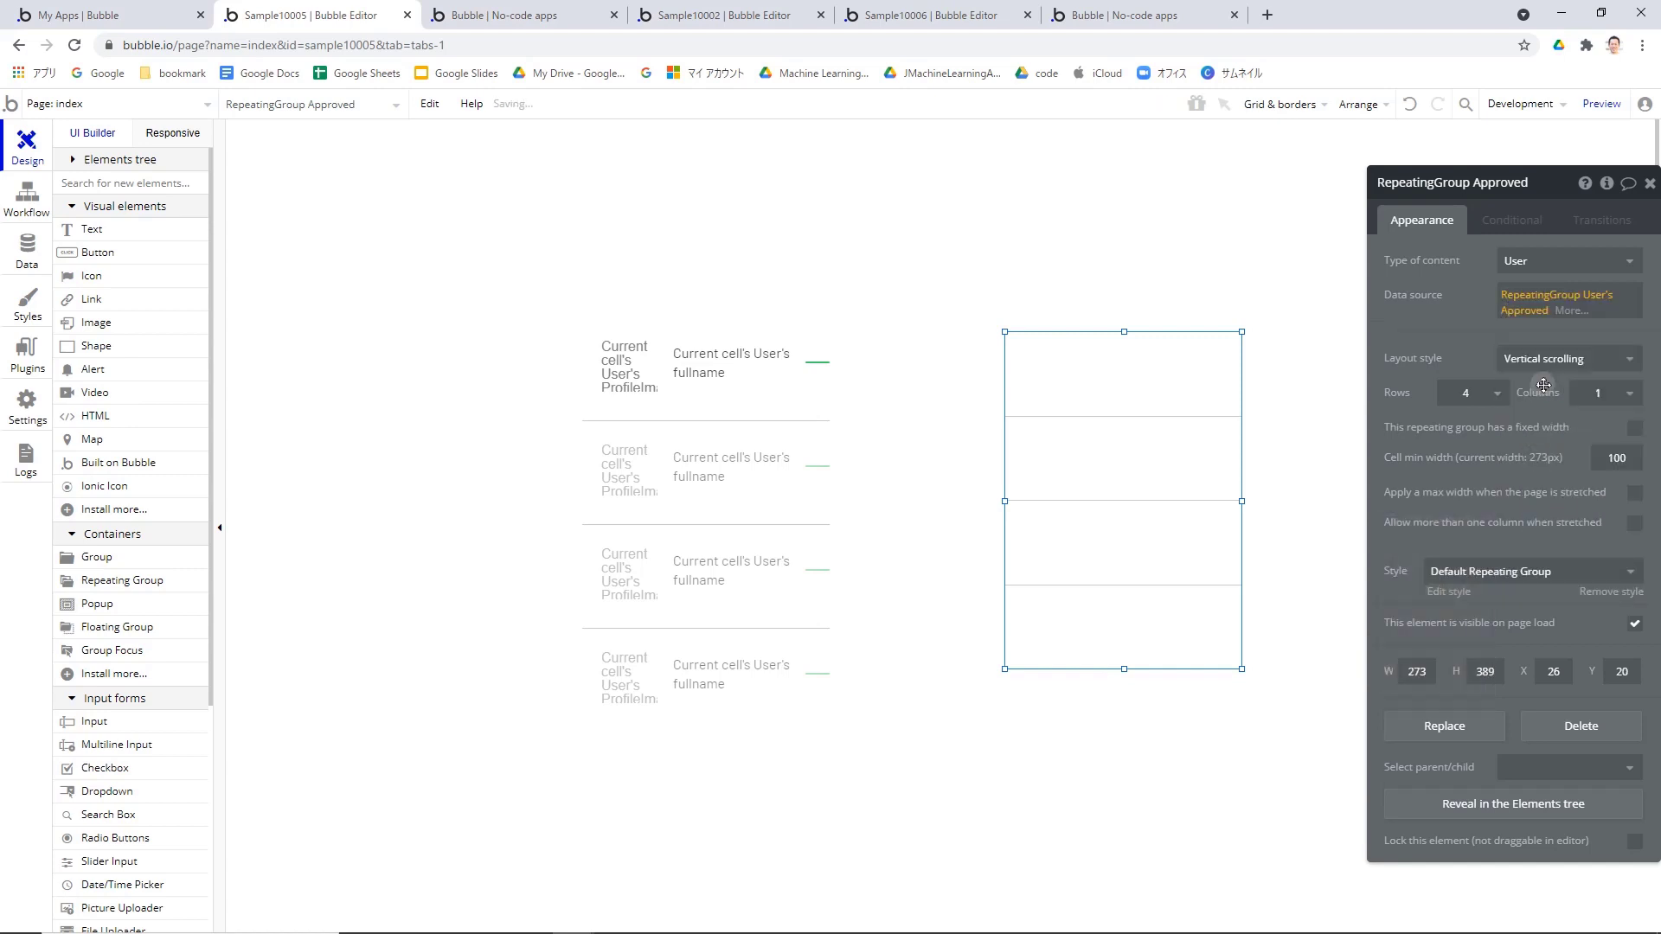